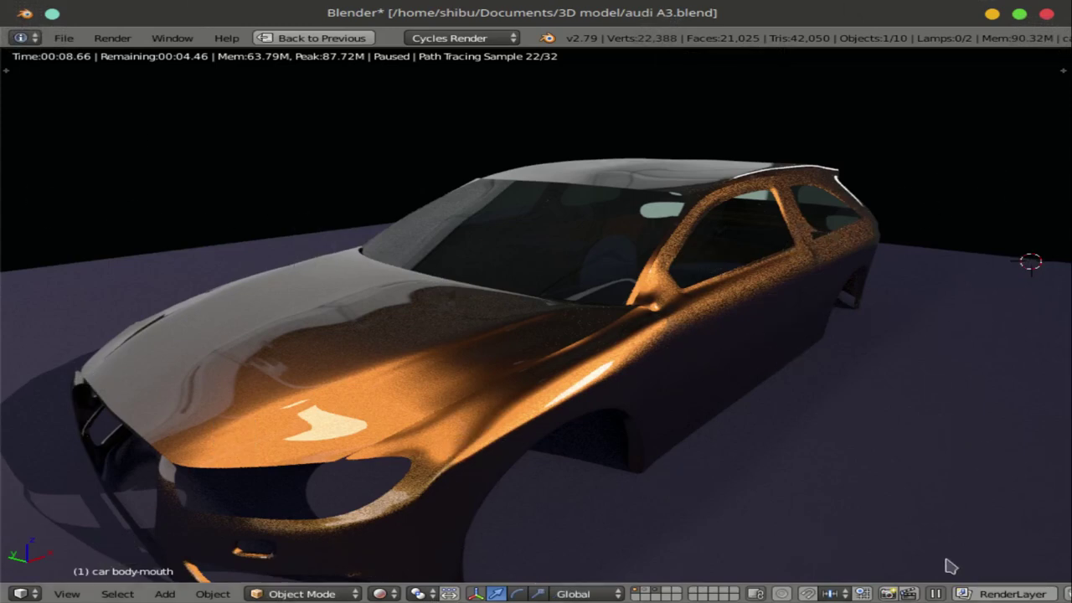
- Resume the paused Cycles preview and orbit close above the orange car's front fender
{"action": "left_click", "coordinate": [937, 593]}
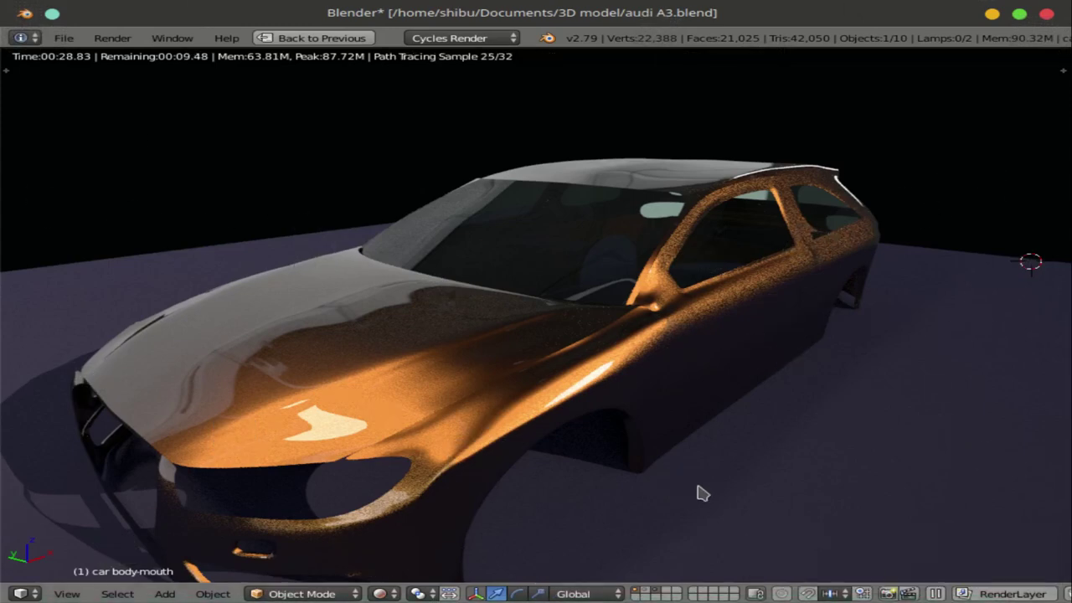
{"action": "mouse_move", "coordinate": [588, 478]}
{"action": "middle_mouse_down"}
{"action": "mouse_move", "coordinate": [546, 455]}
{"action": "mouse_move", "coordinate": [596, 443]}
{"action": "mouse_move", "coordinate": [514, 472]}
{"action": "middle_mouse_up"}
{"action": "mouse_move", "coordinate": [586, 527]}
{"action": "middle_mouse_down"}
{"action": "mouse_move", "coordinate": [638, 426]}
{"action": "mouse_move", "coordinate": [703, 466]}
{"action": "mouse_move", "coordinate": [708, 456]}
{"action": "mouse_move", "coordinate": [495, 433]}
{"action": "mouse_move", "coordinate": [550, 419]}
{"action": "mouse_move", "coordinate": [496, 412]}
{"action": "middle_mouse_up"}
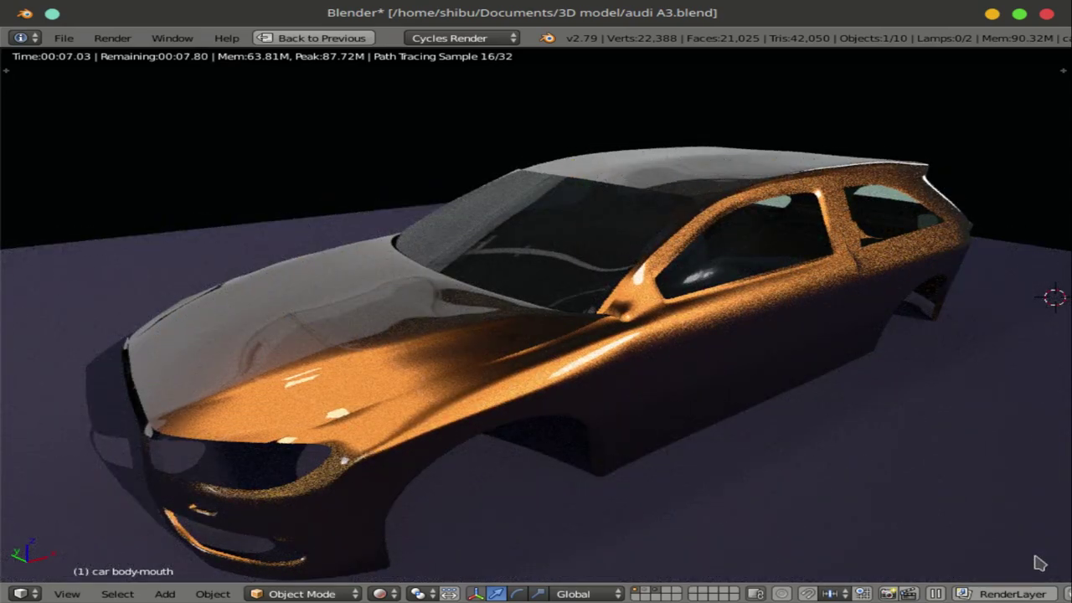
{"action": "middle_click_drag", "start_coordinate": [686, 462], "coordinate": [694, 469]}
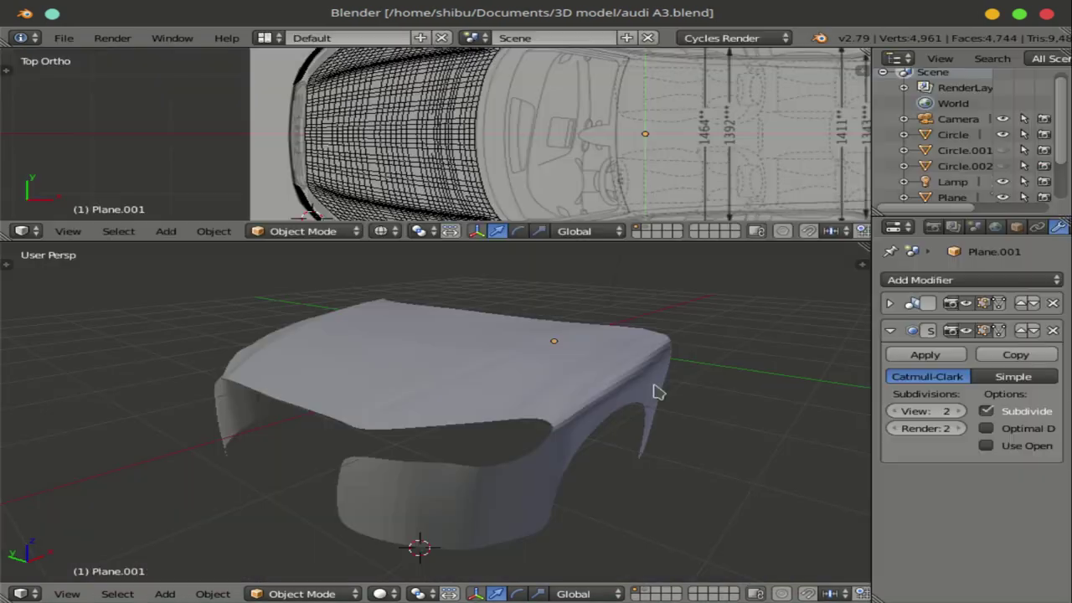
{"action": "mouse_move", "coordinate": [653, 394]}
{"action": "middle_mouse_down"}
{"action": "mouse_move", "coordinate": [486, 417]}
{"action": "mouse_move", "coordinate": [435, 405]}
{"action": "mouse_move", "coordinate": [510, 414]}
{"action": "mouse_move", "coordinate": [609, 321]}
{"action": "middle_mouse_up"}
- Select the hood Plane.001 and turn off its Subdivision modifier's viewport display
{"action": "left_click_drag", "start_coordinate": [612, 222], "coordinate": [622, 298]}
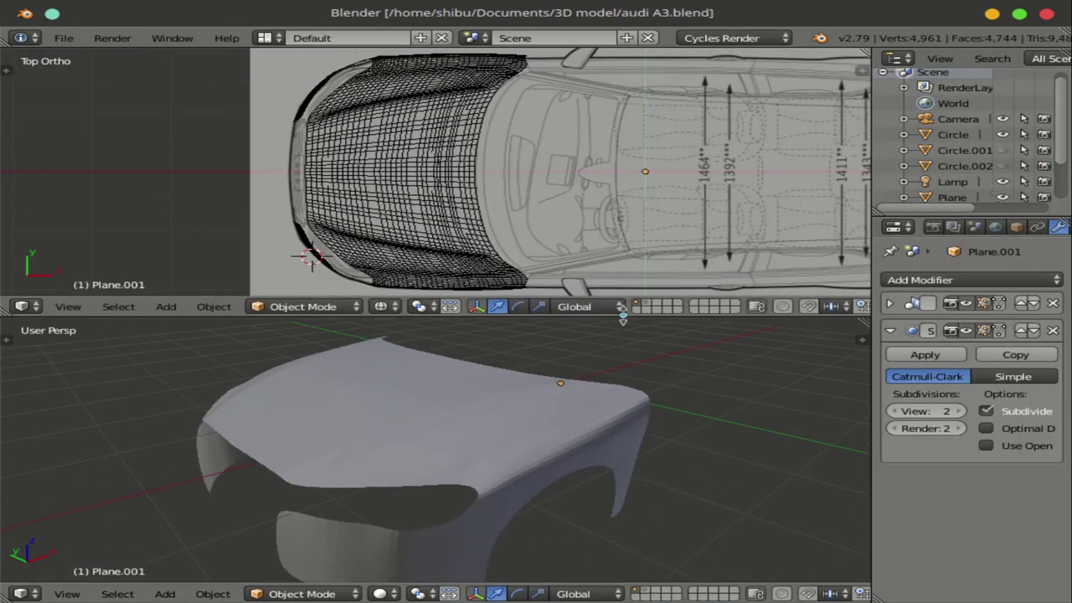
{"action": "scroll", "coordinate": [490, 235], "scroll_direction": "down", "scroll_amount": 2}
{"action": "right_click", "coordinate": [428, 168]}
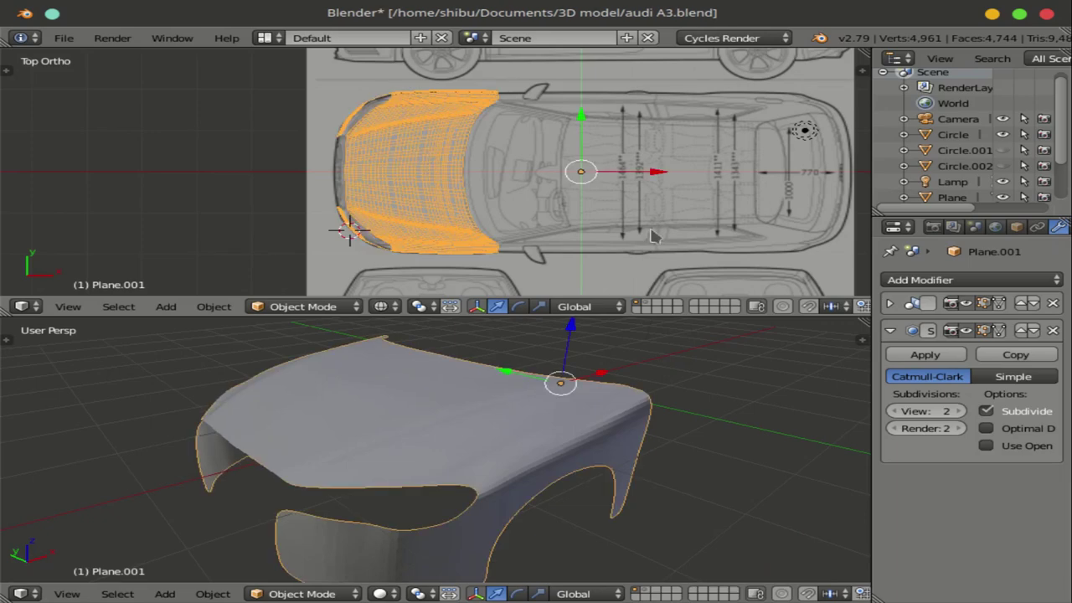
{"action": "left_click", "coordinate": [968, 332]}
- View the hood in Front Ortho against the side blueprint, then enter Edit Mode
{"action": "scroll", "coordinate": [570, 230], "scroll_direction": "up", "scroll_amount": 2}
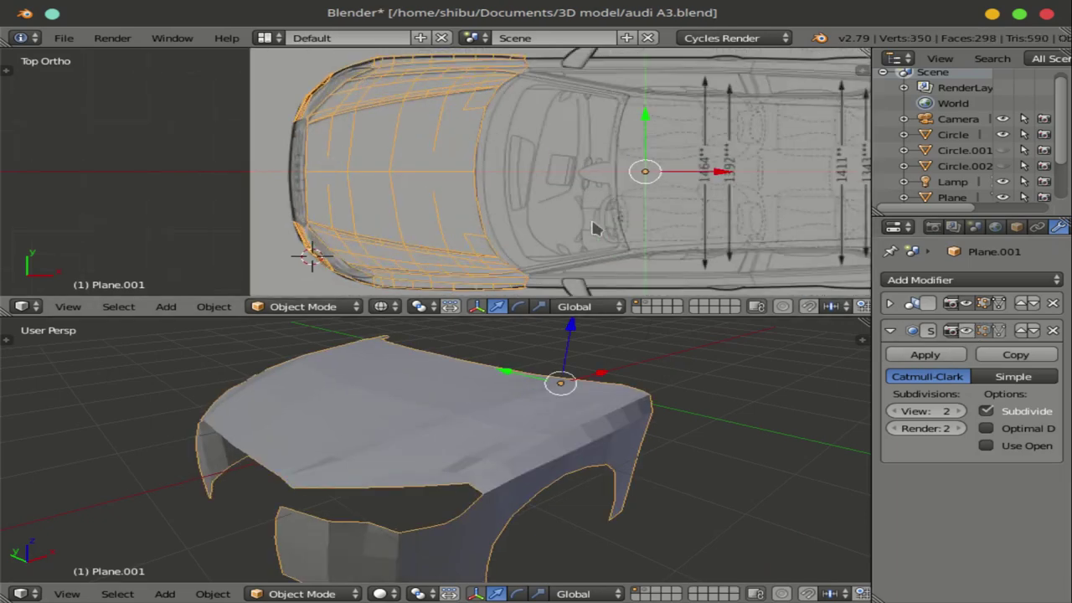
{"action": "scroll", "coordinate": [595, 231], "scroll_direction": "down", "scroll_amount": 1}
{"action": "key", "text": "KP_1"}
{"action": "scroll", "coordinate": [495, 155], "scroll_direction": "up", "scroll_amount": 2}
{"action": "scroll", "coordinate": [494, 155], "scroll_direction": "up", "scroll_amount": 1}
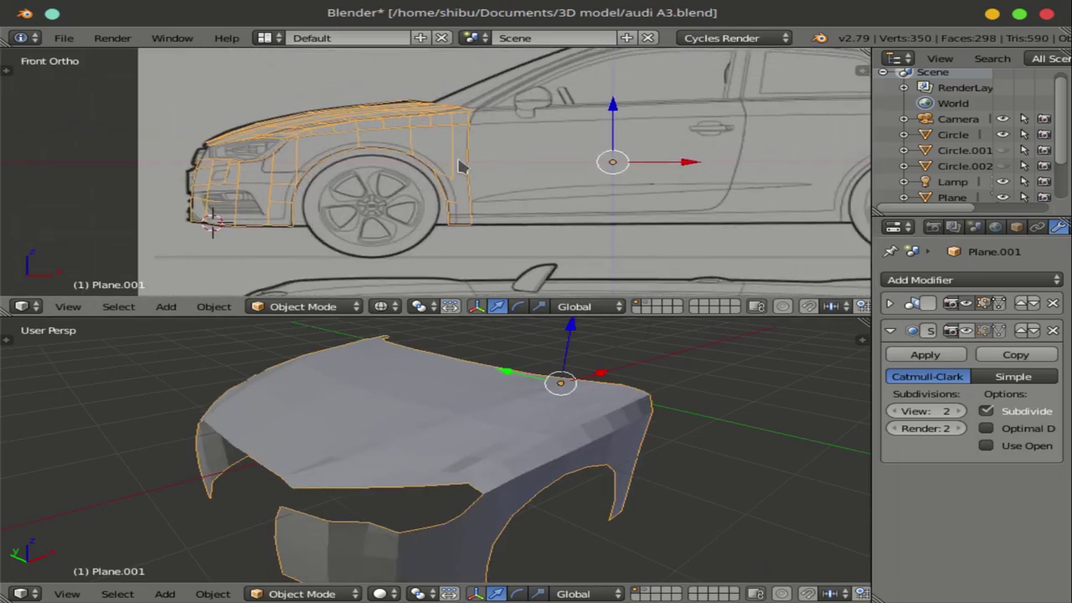
{"action": "scroll", "coordinate": [433, 168], "scroll_direction": "up", "scroll_amount": 1}
{"action": "scroll", "coordinate": [434, 167], "scroll_direction": "down", "scroll_amount": 2}
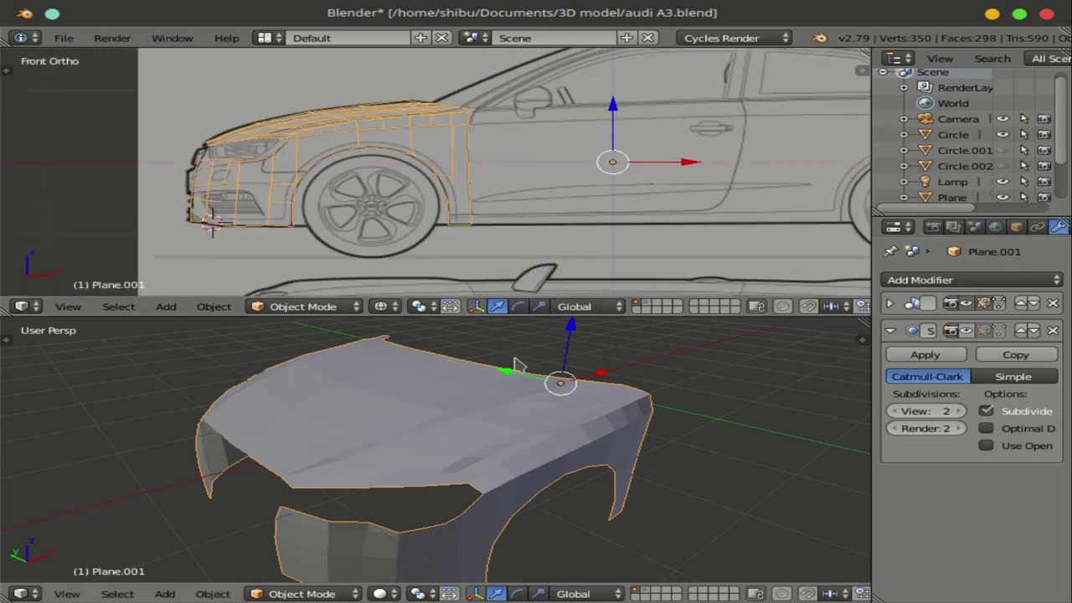
{"action": "mouse_move", "coordinate": [515, 362]}
{"action": "middle_mouse_down"}
{"action": "mouse_move", "coordinate": [491, 447]}
{"action": "mouse_move", "coordinate": [658, 448]}
{"action": "mouse_move", "coordinate": [505, 471]}
{"action": "mouse_move", "coordinate": [412, 455]}
{"action": "mouse_move", "coordinate": [466, 402]}
{"action": "mouse_move", "coordinate": [445, 431]}
{"action": "mouse_move", "coordinate": [408, 432]}
{"action": "mouse_move", "coordinate": [435, 352]}
{"action": "middle_mouse_up"}
{"action": "key", "text": "Tab"}
- Inspect the hood's edge loop in Top Ortho, then orbit to a front three-quarter car view
{"action": "scroll", "coordinate": [453, 232], "scroll_direction": "up", "scroll_amount": 2}
{"action": "scroll", "coordinate": [452, 233], "scroll_direction": "up", "scroll_amount": 2}
{"action": "scroll", "coordinate": [452, 233], "scroll_direction": "up", "scroll_amount": 2}
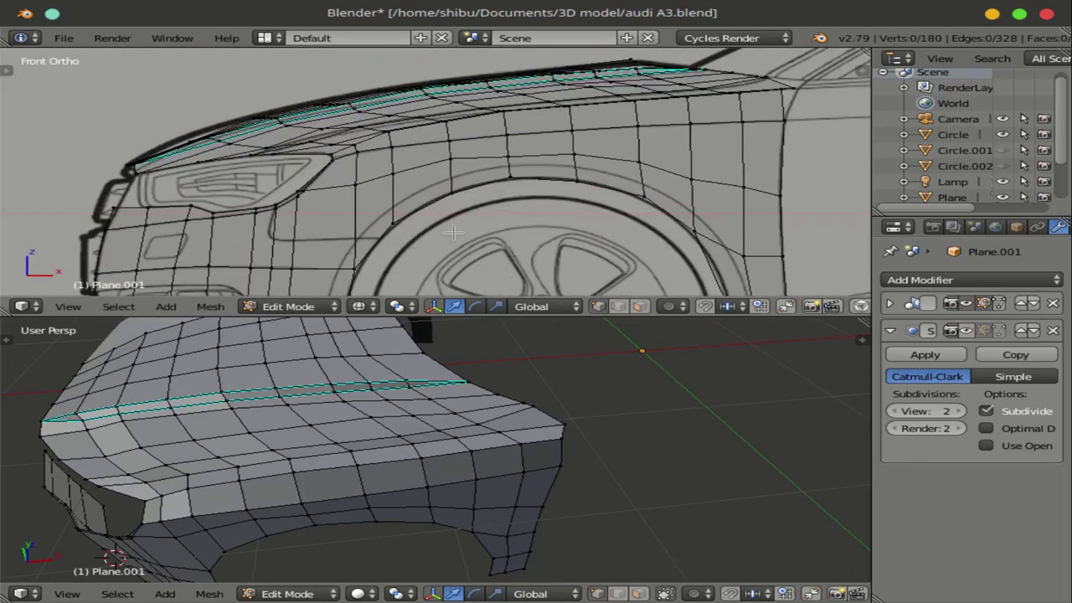
{"action": "scroll", "coordinate": [452, 232], "scroll_direction": "down", "scroll_amount": 3}
{"action": "key", "text": "KP_7"}
{"action": "scroll", "coordinate": [452, 233], "scroll_direction": "up", "scroll_amount": 2}
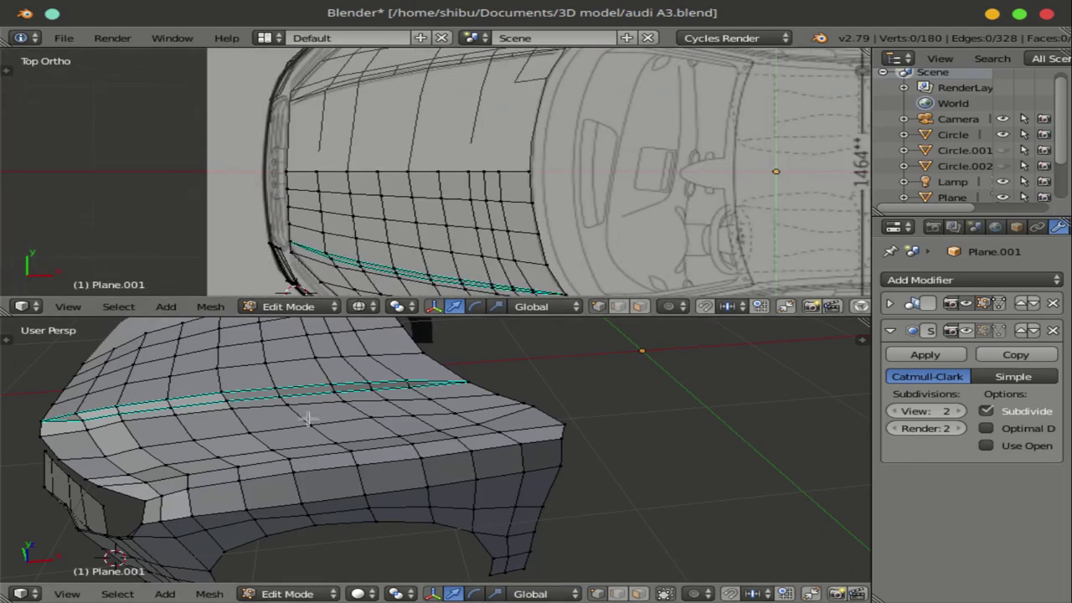
{"action": "middle_click_drag", "start_coordinate": [308, 419], "coordinate": [374, 432]}
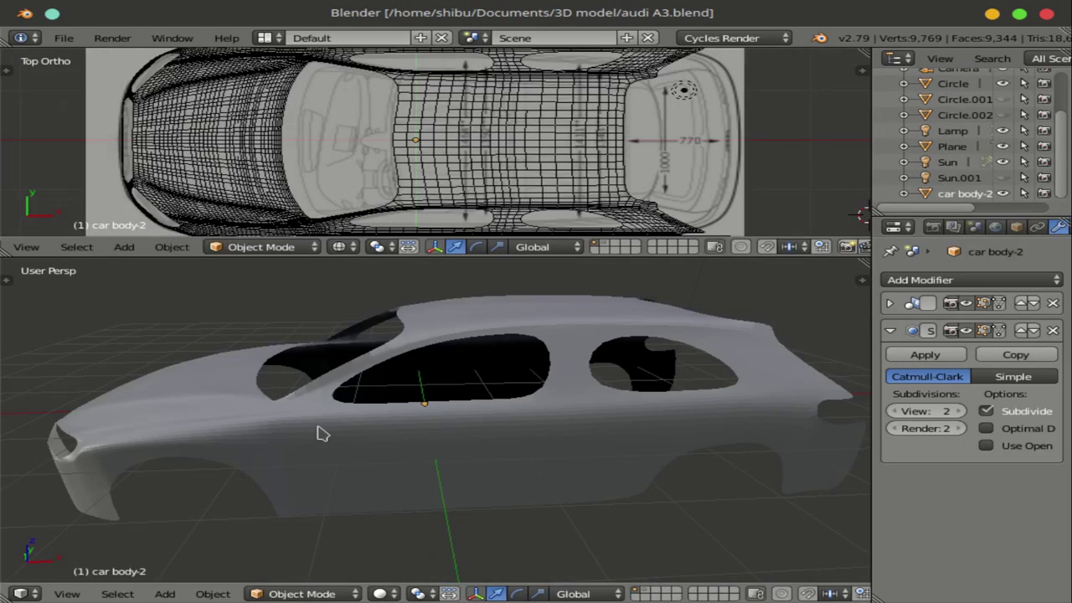
{"action": "mouse_move", "coordinate": [322, 433]}
{"action": "middle_mouse_down"}
{"action": "mouse_move", "coordinate": [553, 430]}
{"action": "mouse_move", "coordinate": [330, 433]}
{"action": "mouse_move", "coordinate": [280, 450]}
{"action": "middle_mouse_up"}
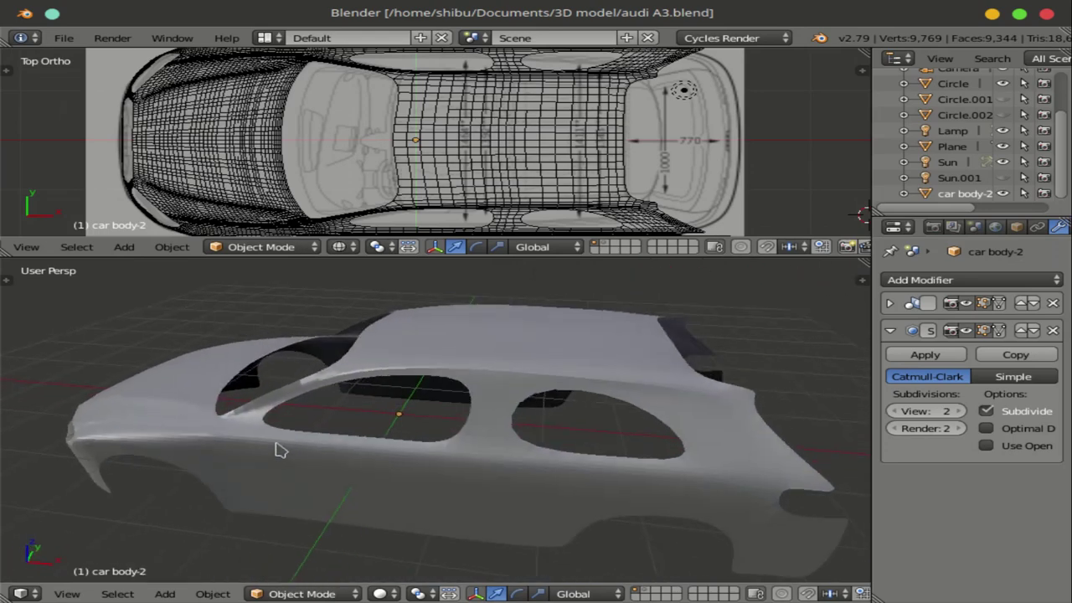
- Orbit to a rear three-quarter view and select the car body-2 mesh
{"action": "mouse_move", "coordinate": [363, 448]}
{"action": "middle_mouse_down"}
{"action": "mouse_move", "coordinate": [419, 455]}
{"action": "mouse_move", "coordinate": [301, 437]}
{"action": "mouse_move", "coordinate": [455, 447]}
{"action": "mouse_move", "coordinate": [433, 445]}
{"action": "mouse_move", "coordinate": [495, 431]}
{"action": "mouse_move", "coordinate": [460, 462]}
{"action": "mouse_move", "coordinate": [513, 447]}
{"action": "middle_mouse_up"}
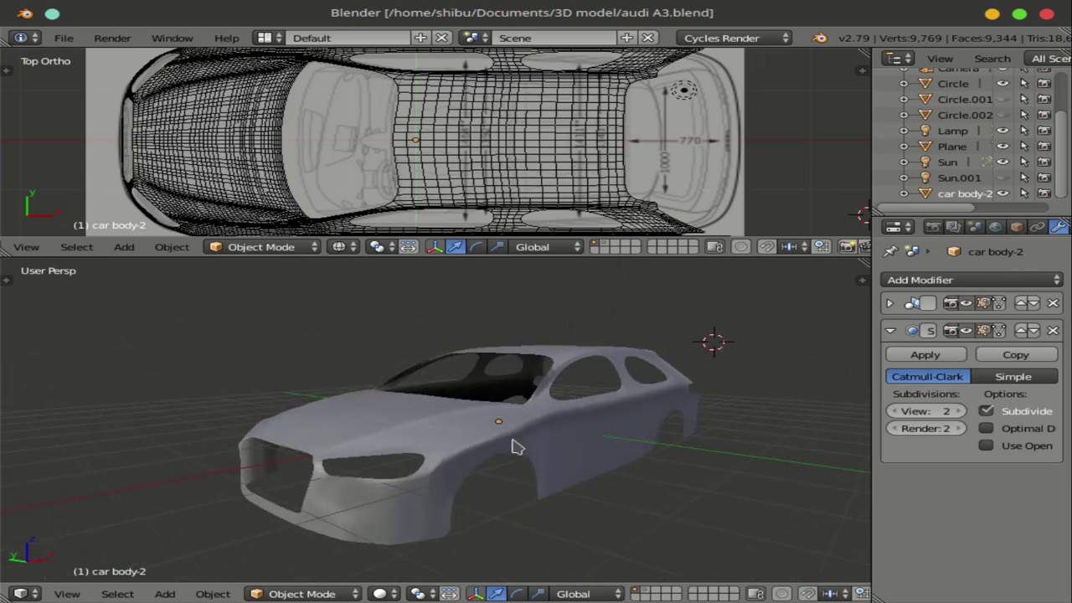
{"action": "right_click", "coordinate": [520, 162]}
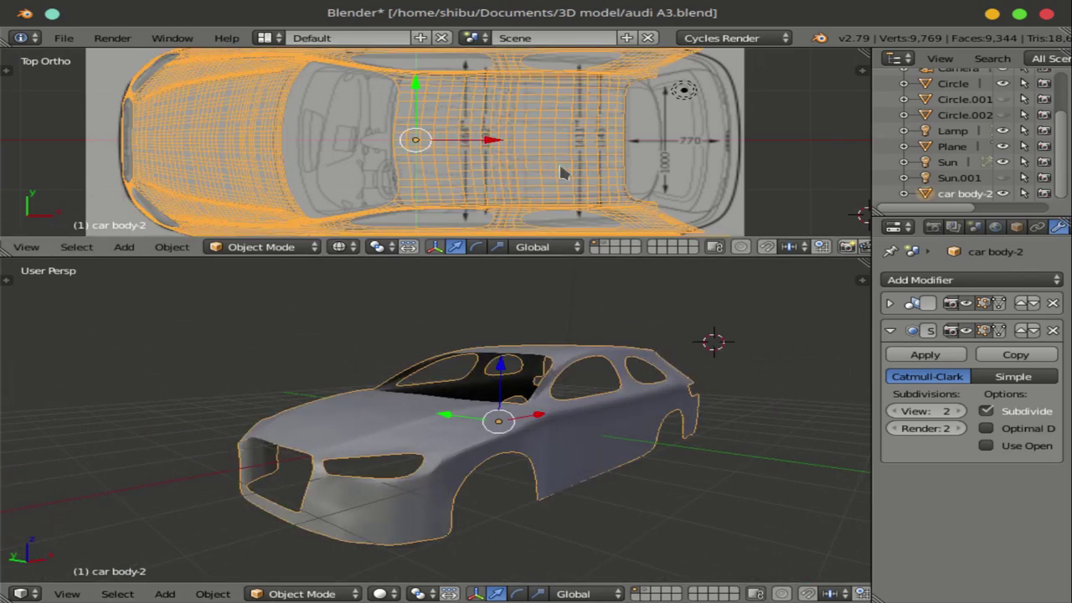
{"action": "middle_click_drag", "start_coordinate": [448, 444], "coordinate": [427, 441]}
- Enter Edit Mode on car body-2 and line it up with the side blueprint
{"action": "key", "text": "Tab"}
{"action": "scroll", "coordinate": [426, 438], "scroll_direction": "up", "scroll_amount": 3}
{"action": "scroll", "coordinate": [418, 461], "scroll_direction": "up", "scroll_amount": 2}
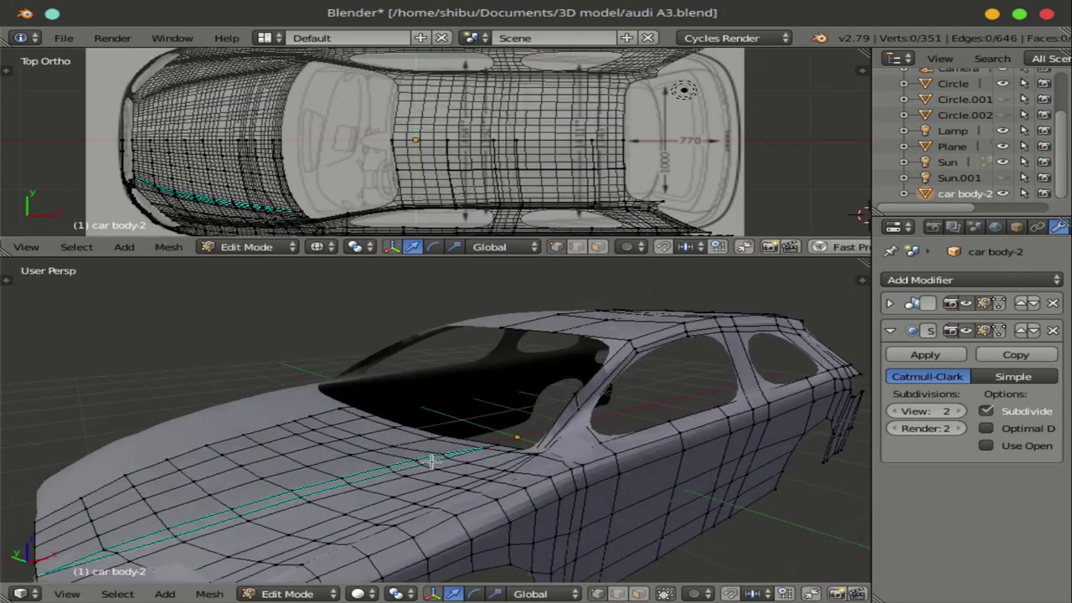
{"action": "scroll", "coordinate": [394, 465], "scroll_direction": "up", "scroll_amount": 2}
{"action": "mouse_move", "coordinate": [381, 467]}
{"action": "middle_mouse_down"}
{"action": "mouse_move", "coordinate": [342, 455]}
{"action": "mouse_move", "coordinate": [437, 456]}
{"action": "middle_mouse_up"}
{"action": "scroll", "coordinate": [461, 165], "scroll_direction": "down", "scroll_amount": 2}
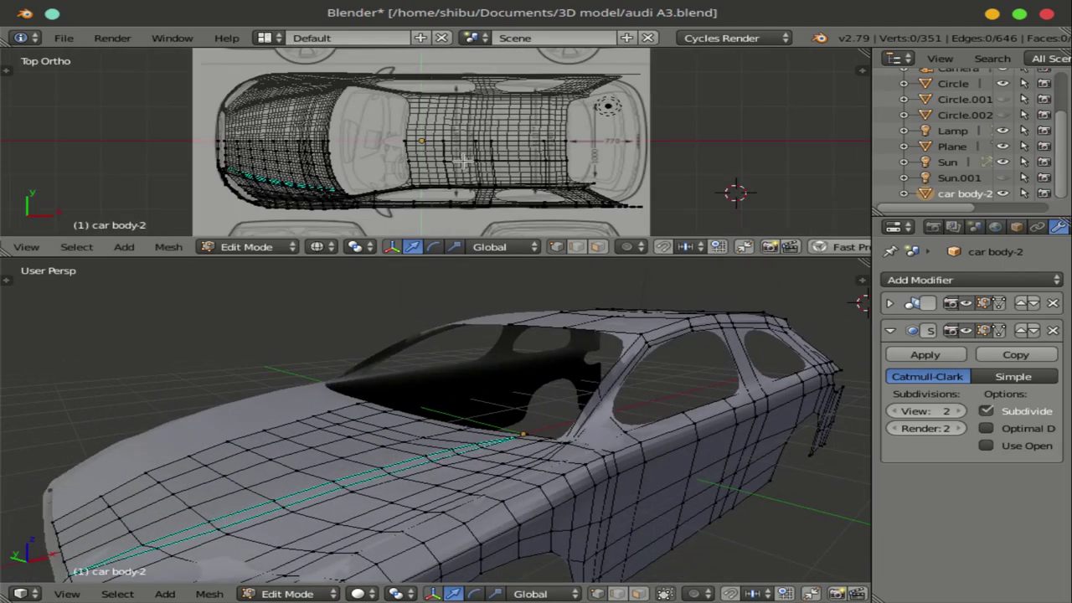
{"action": "key", "text": "KP_1"}
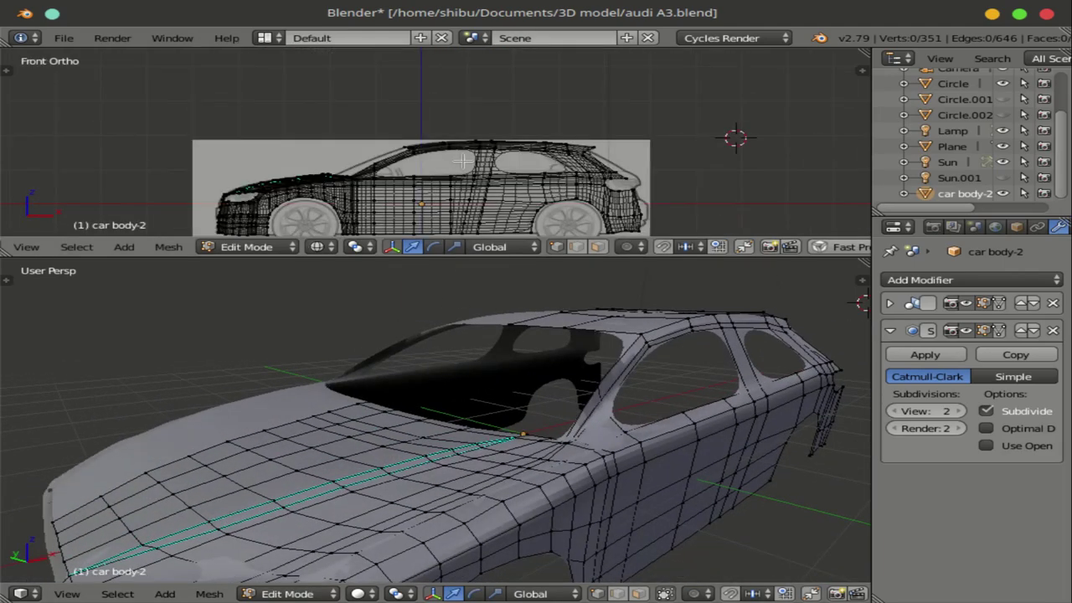
{"action": "scroll", "coordinate": [486, 191], "scroll_direction": "up", "scroll_amount": 1}
{"action": "scroll", "coordinate": [469, 172], "scroll_direction": "up", "scroll_amount": 1}
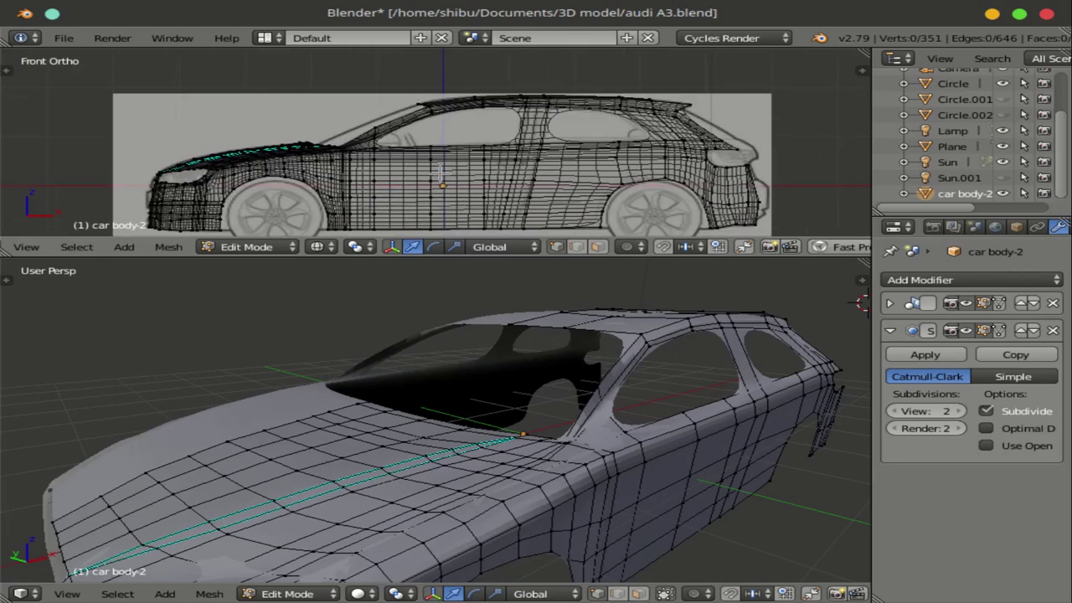
{"action": "scroll", "coordinate": [462, 161], "scroll_direction": "up", "scroll_amount": 1}
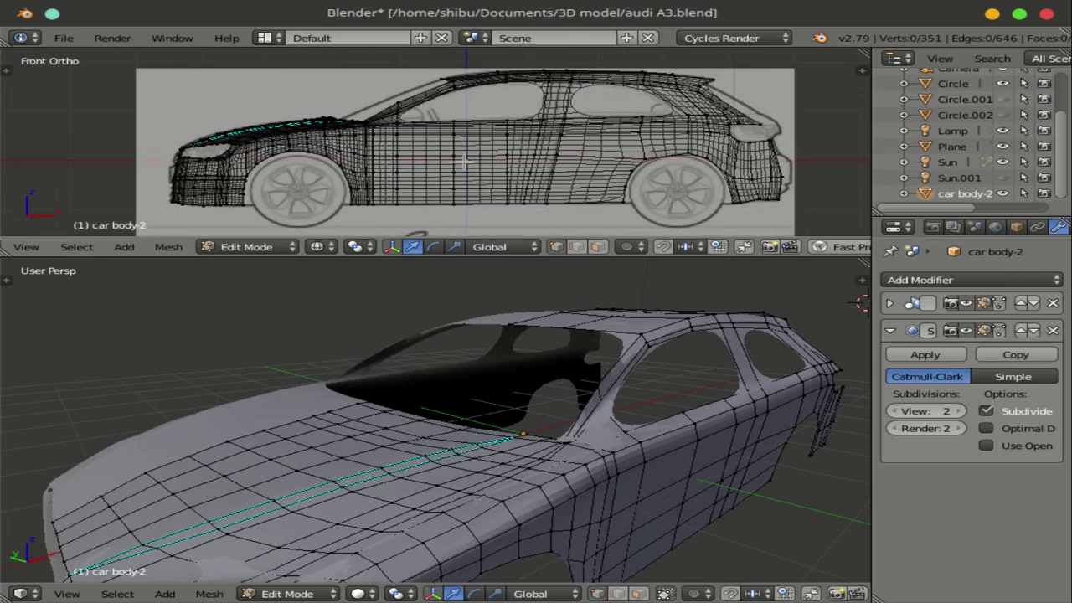
- Zoom in on the car's front end against its blueprint, then pan the side view left
{"action": "key", "text": "ctrl+KP_3"}
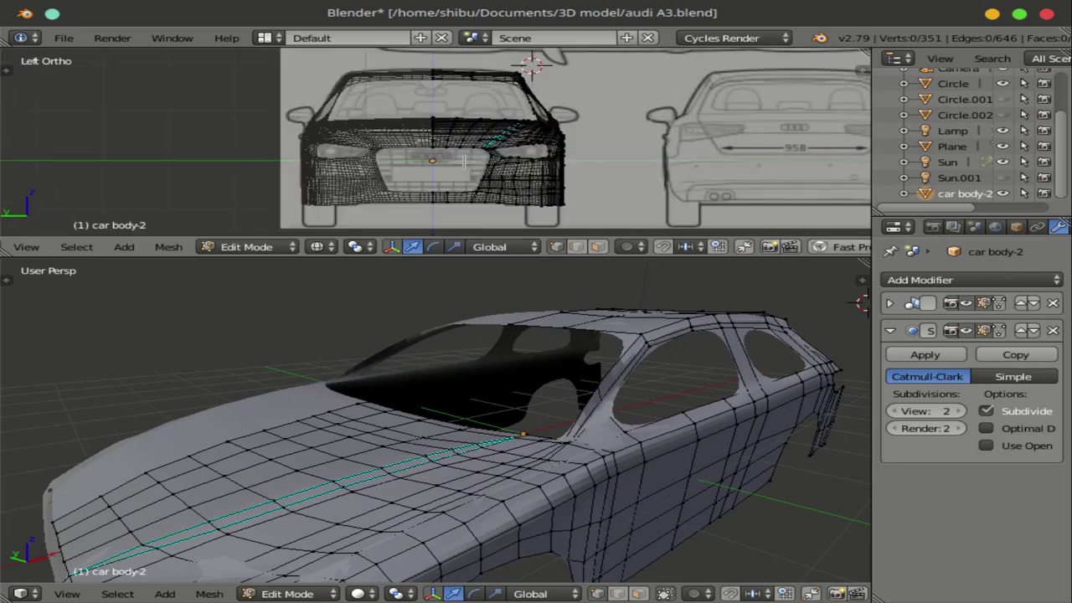
{"action": "scroll", "coordinate": [473, 167], "scroll_direction": "up", "scroll_amount": 1}
{"action": "scroll", "coordinate": [467, 157], "scroll_direction": "up", "scroll_amount": 1}
{"action": "scroll", "coordinate": [463, 149], "scroll_direction": "up", "scroll_amount": 1}
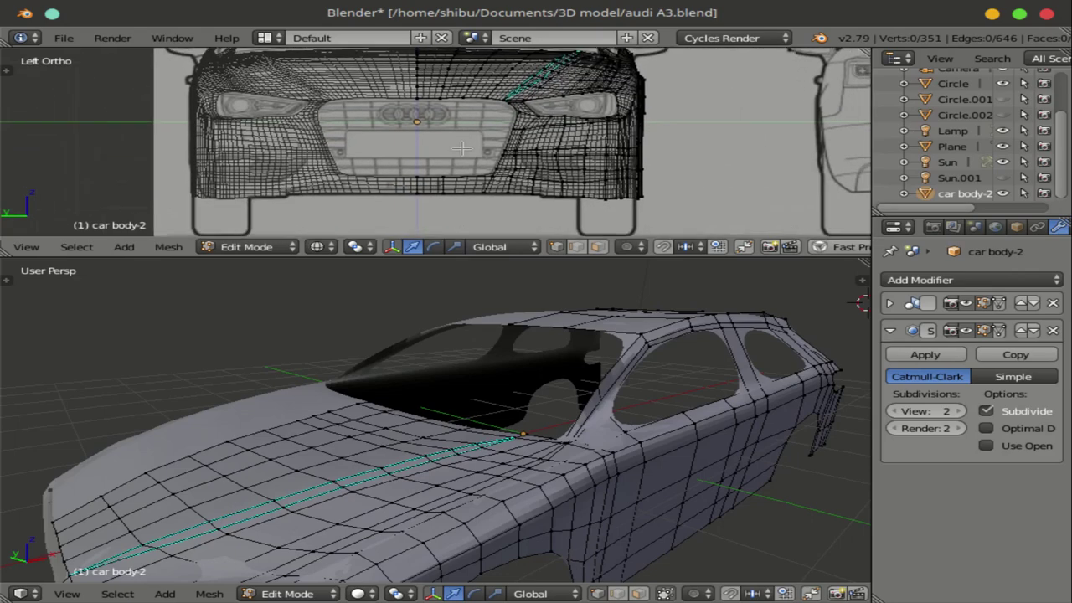
{"action": "scroll", "coordinate": [460, 147], "scroll_direction": "up", "scroll_amount": 1}
{"action": "scroll", "coordinate": [459, 146], "scroll_direction": "up", "scroll_amount": 1}
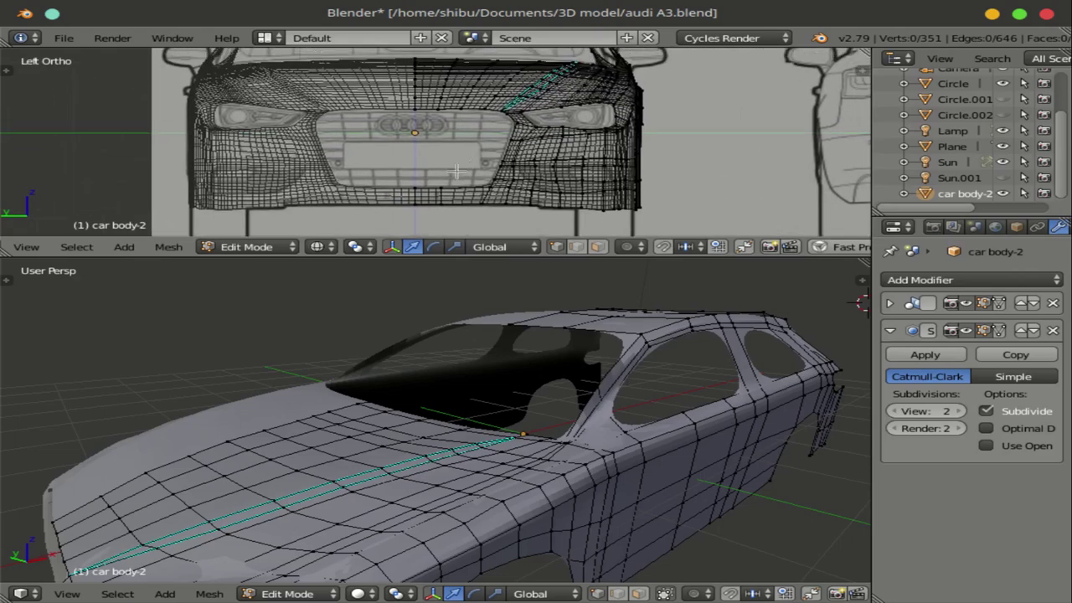
{"action": "scroll", "coordinate": [457, 144], "scroll_direction": "up", "scroll_amount": 1}
{"action": "scroll", "coordinate": [452, 140], "scroll_direction": "up", "scroll_amount": 2}
{"action": "scroll", "coordinate": [453, 141], "scroll_direction": "up", "scroll_amount": 1}
{"action": "scroll", "coordinate": [452, 150], "scroll_direction": "up", "scroll_amount": 1}
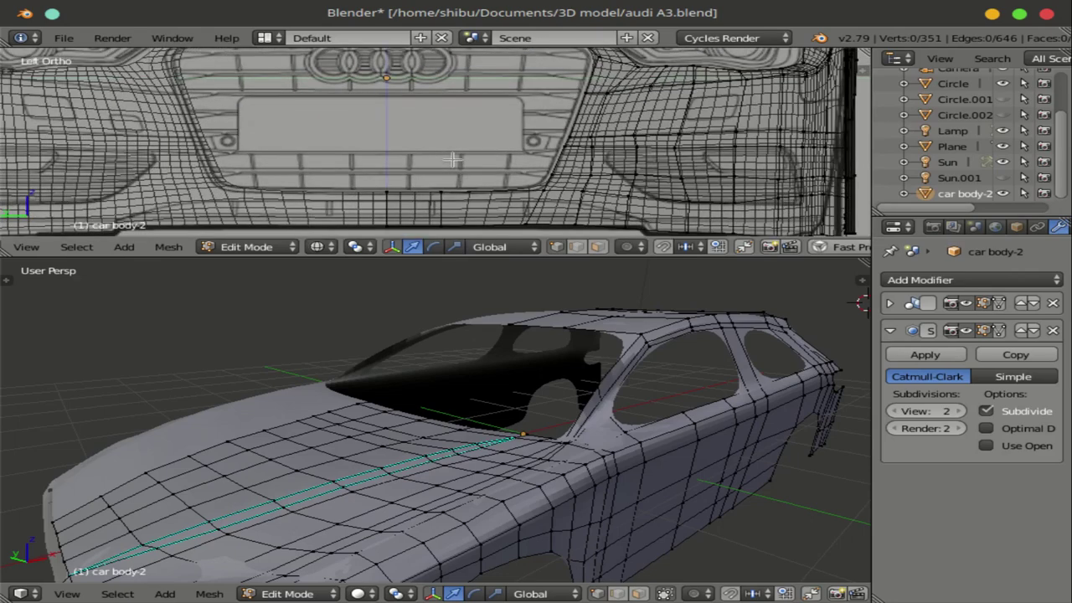
{"action": "scroll", "coordinate": [452, 159], "scroll_direction": "down", "scroll_amount": 3}
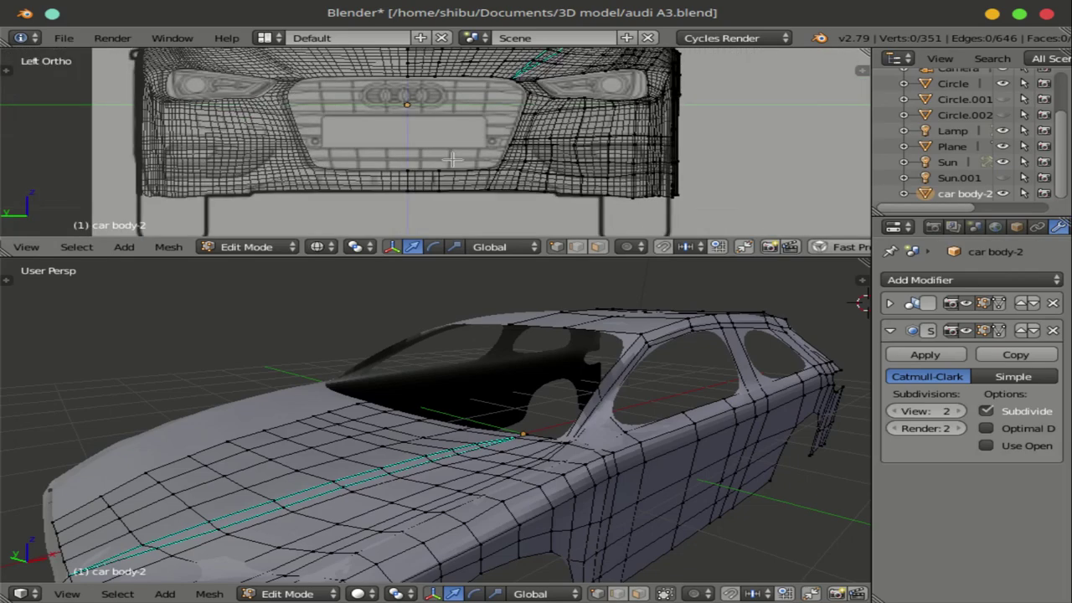
{"action": "key", "text": "KP_1"}
{"action": "scroll", "coordinate": [452, 161], "scroll_direction": "down", "scroll_amount": 4}
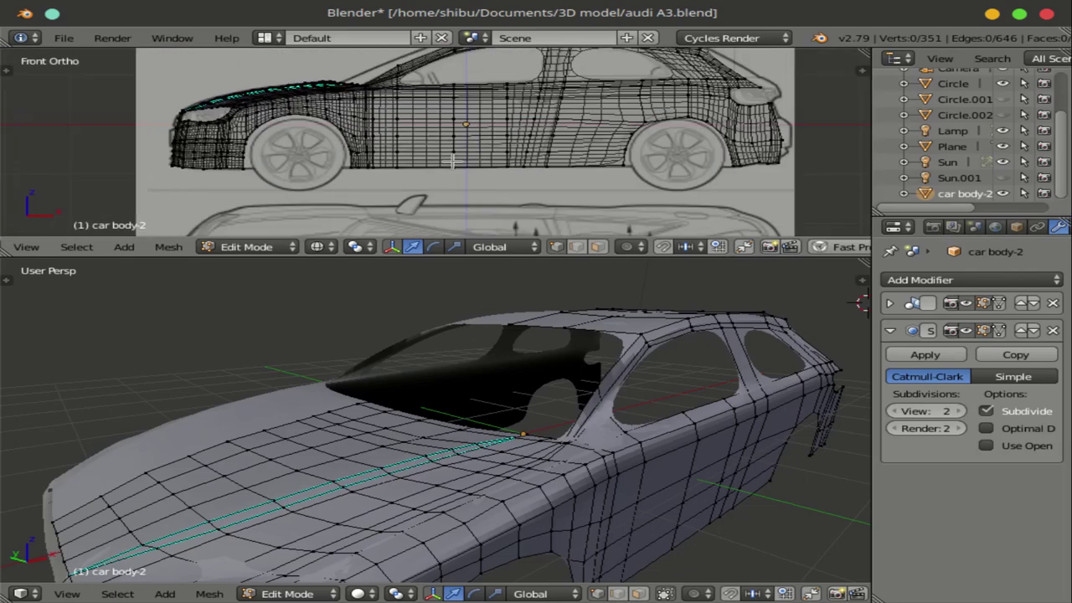
{"action": "middle_click_drag", "start_coordinate": [452, 142], "coordinate": [323, 201], "text": "shift"}
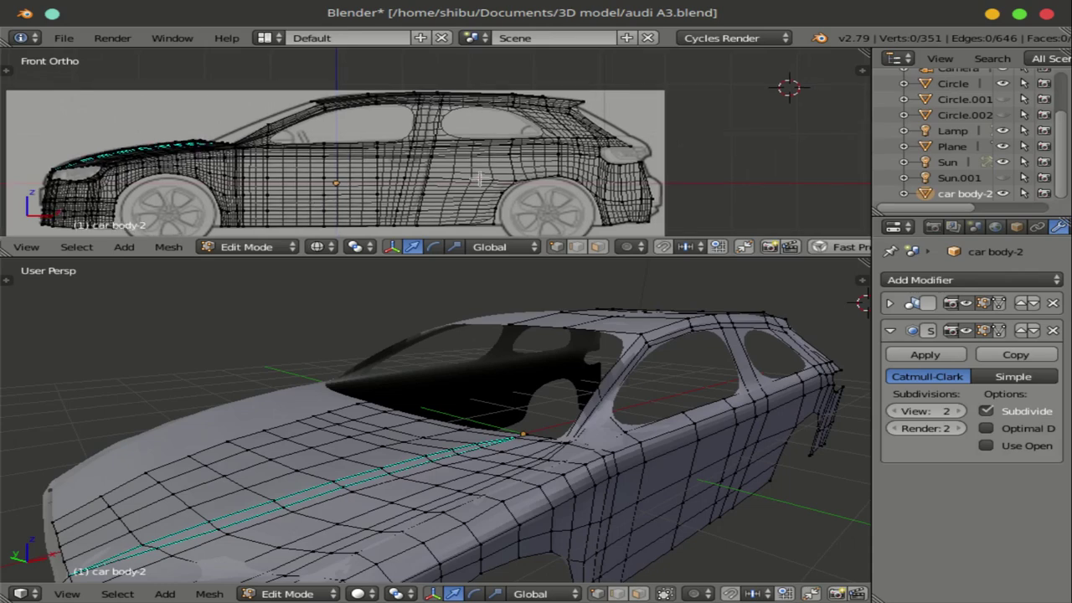
{"action": "scroll", "coordinate": [506, 366], "scroll_direction": "down", "scroll_amount": 3}
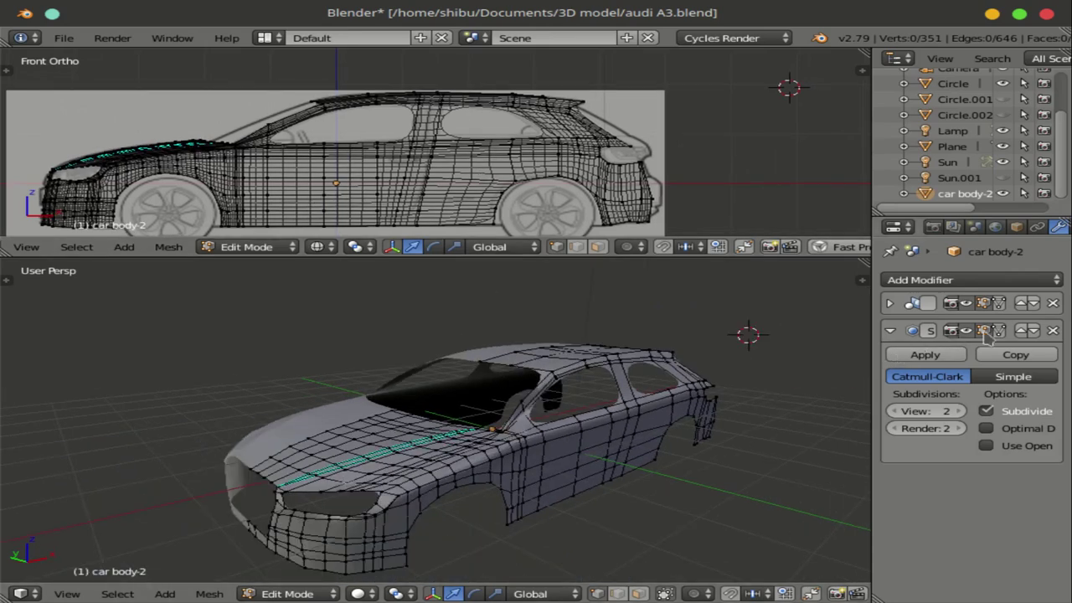
- Hide the Subdivision modifier's edit-mode smoothing and return car body-2 to Object Mode
{"action": "left_click", "coordinate": [967, 332]}
{"action": "middle_click_drag", "start_coordinate": [518, 434], "coordinate": [409, 457]}
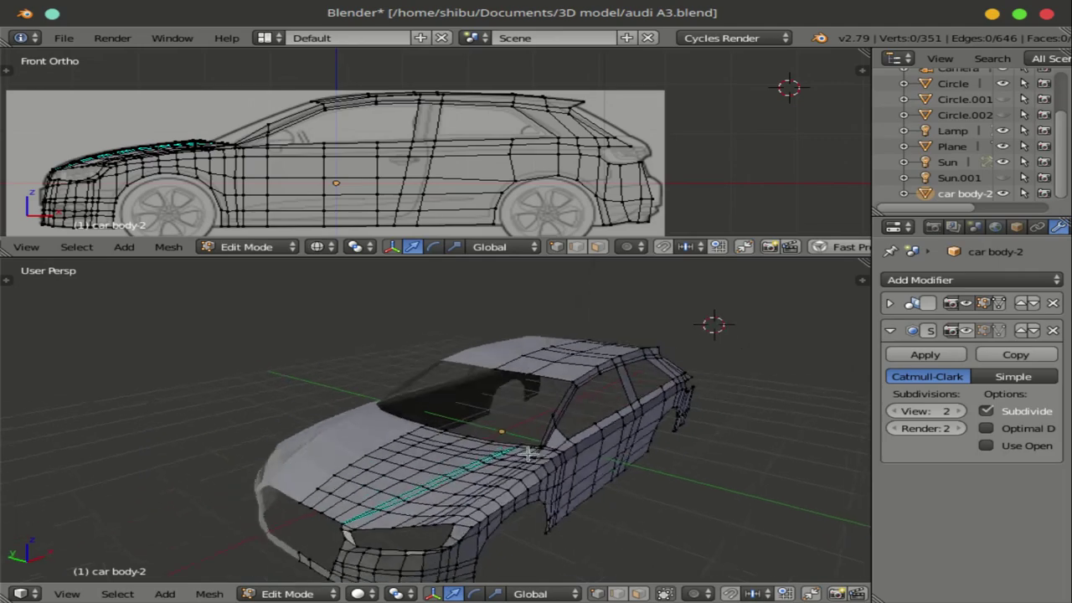
{"action": "scroll", "coordinate": [410, 456], "scroll_direction": "up", "scroll_amount": 2}
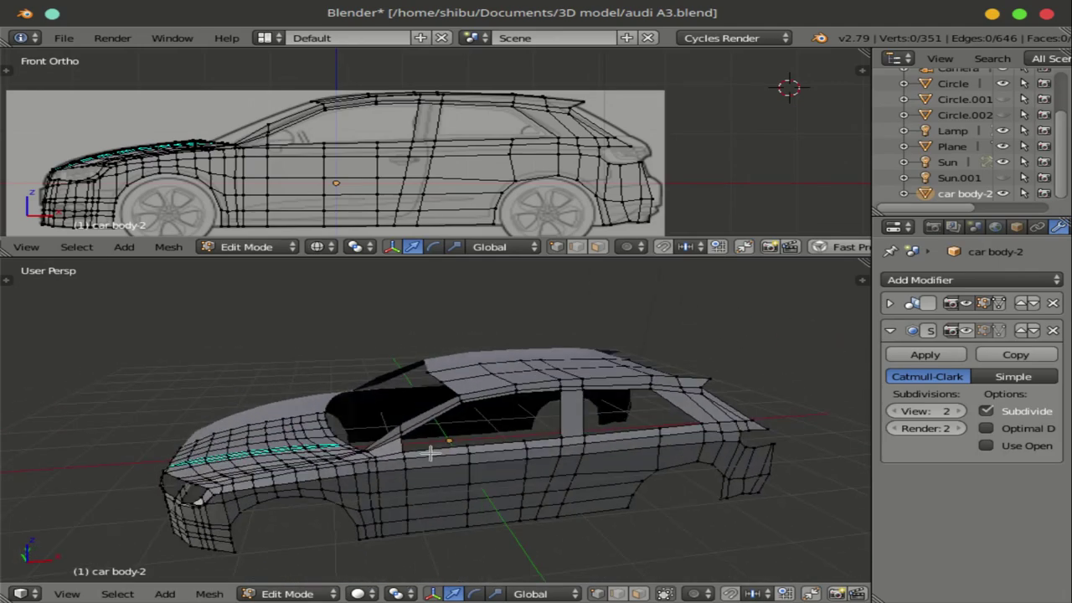
{"action": "scroll", "coordinate": [432, 453], "scroll_direction": "up", "scroll_amount": 3}
{"action": "key", "text": "Tab"}
- Show car body-2.001 with Subdivision Surface smoothing, deselect everything, and orbit the smooth body
{"action": "scroll", "coordinate": [455, 449], "scroll_direction": "down", "scroll_amount": 4}
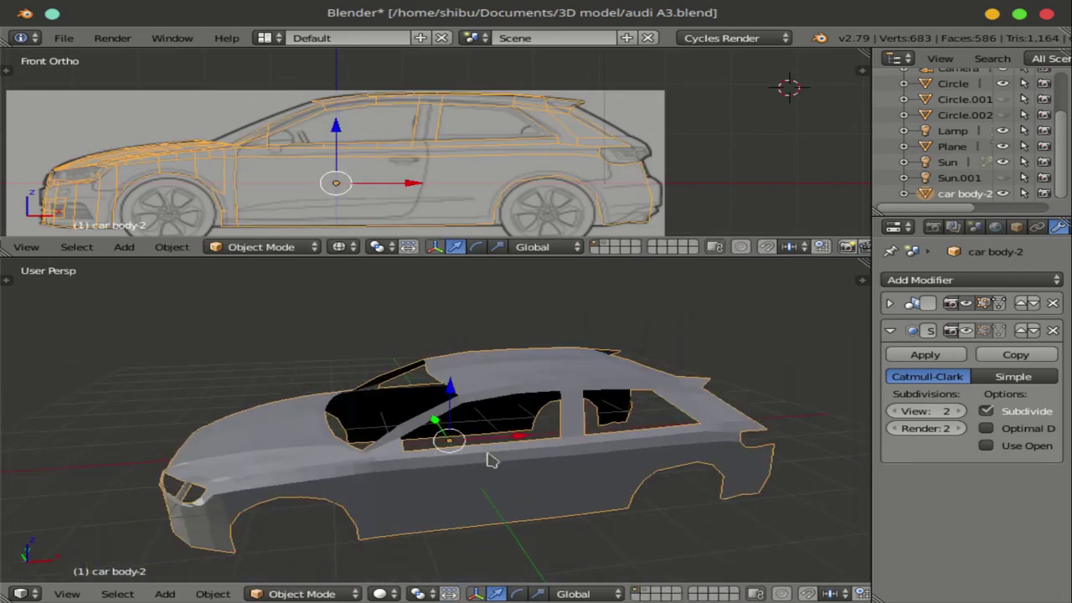
{"action": "mouse_move", "coordinate": [490, 454]}
{"action": "middle_mouse_down"}
{"action": "mouse_move", "coordinate": [394, 438]}
{"action": "mouse_move", "coordinate": [329, 441]}
{"action": "mouse_move", "coordinate": [577, 438]}
{"action": "mouse_move", "coordinate": [590, 452]}
{"action": "mouse_move", "coordinate": [456, 450]}
{"action": "mouse_move", "coordinate": [478, 452]}
{"action": "middle_mouse_up"}
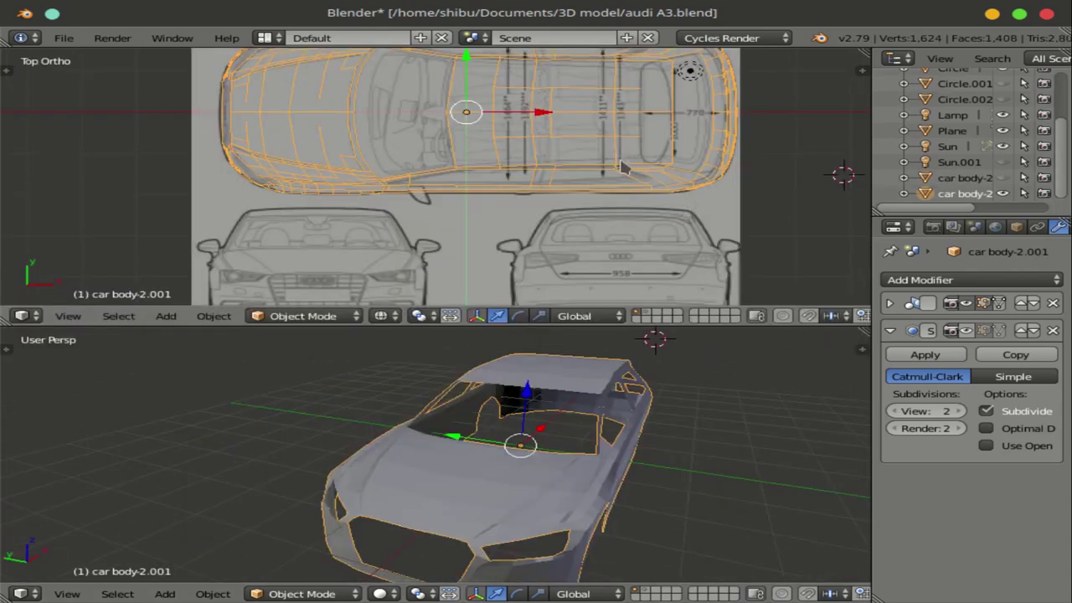
{"action": "middle_click_drag", "start_coordinate": [622, 167], "coordinate": [614, 216], "text": "shift"}
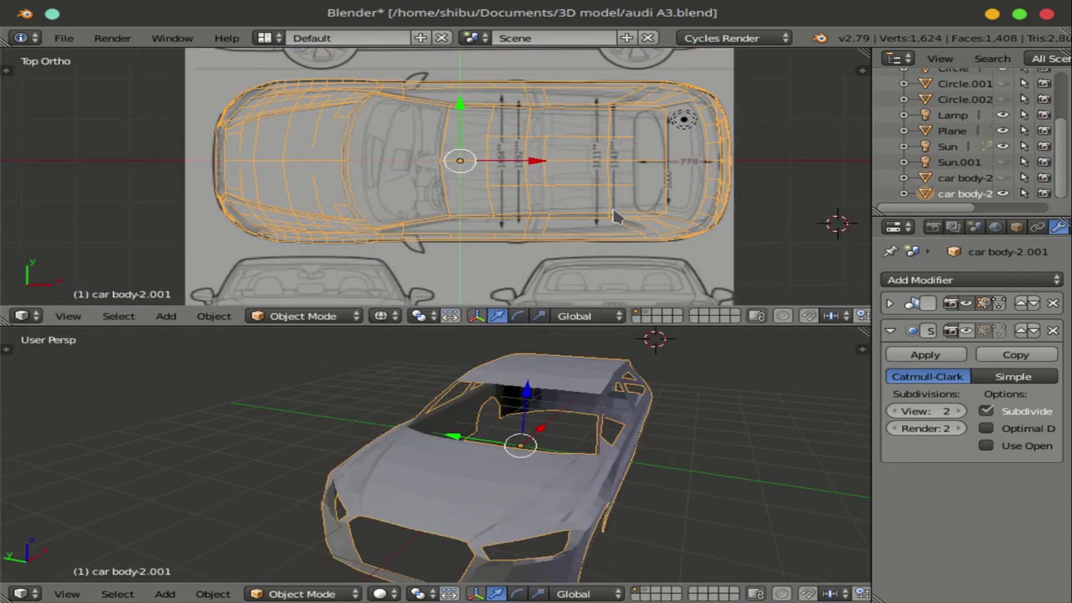
{"action": "mouse_move", "coordinate": [536, 467]}
{"action": "middle_mouse_down"}
{"action": "mouse_move", "coordinate": [586, 442]}
{"action": "mouse_move", "coordinate": [486, 440]}
{"action": "middle_mouse_up"}
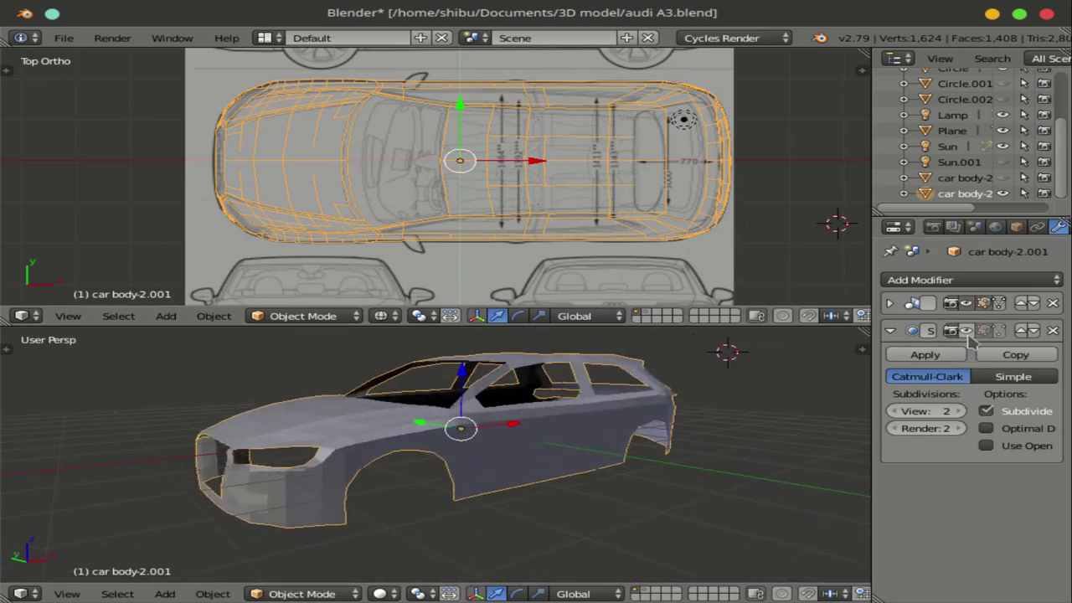
{"action": "left_click", "coordinate": [967, 332]}
{"action": "key", "text": "a"}
{"action": "mouse_move", "coordinate": [452, 453]}
{"action": "middle_mouse_down"}
{"action": "mouse_move", "coordinate": [492, 471]}
{"action": "mouse_move", "coordinate": [538, 471]}
{"action": "mouse_move", "coordinate": [359, 466]}
{"action": "mouse_move", "coordinate": [302, 480]}
{"action": "mouse_move", "coordinate": [348, 462]}
{"action": "mouse_move", "coordinate": [752, 472]}
{"action": "mouse_move", "coordinate": [503, 477]}
{"action": "mouse_move", "coordinate": [539, 472]}
{"action": "mouse_move", "coordinate": [555, 402]}
{"action": "mouse_move", "coordinate": [546, 453]}
{"action": "middle_mouse_up"}
{"action": "scroll", "coordinate": [306, 474], "scroll_direction": "up", "scroll_amount": 3}
{"action": "scroll", "coordinate": [330, 469], "scroll_direction": "down", "scroll_amount": 3}
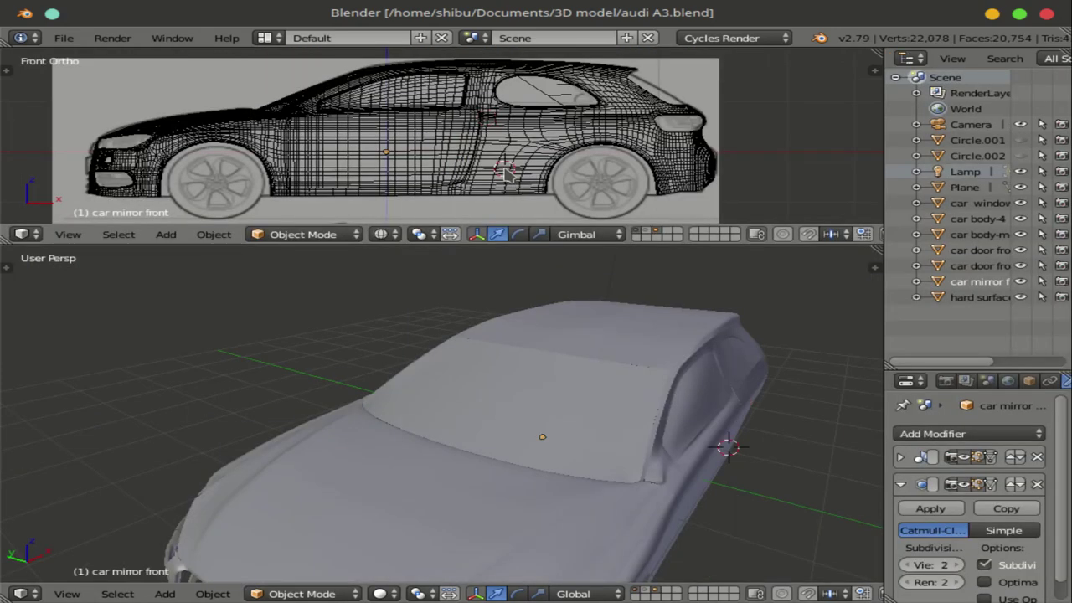
- Compare the smooth car with the side, front and top blueprints maximized, then restore the layout
{"action": "key", "text": "KP_3"}
{"action": "key", "text": "ctrl+KP_3"}
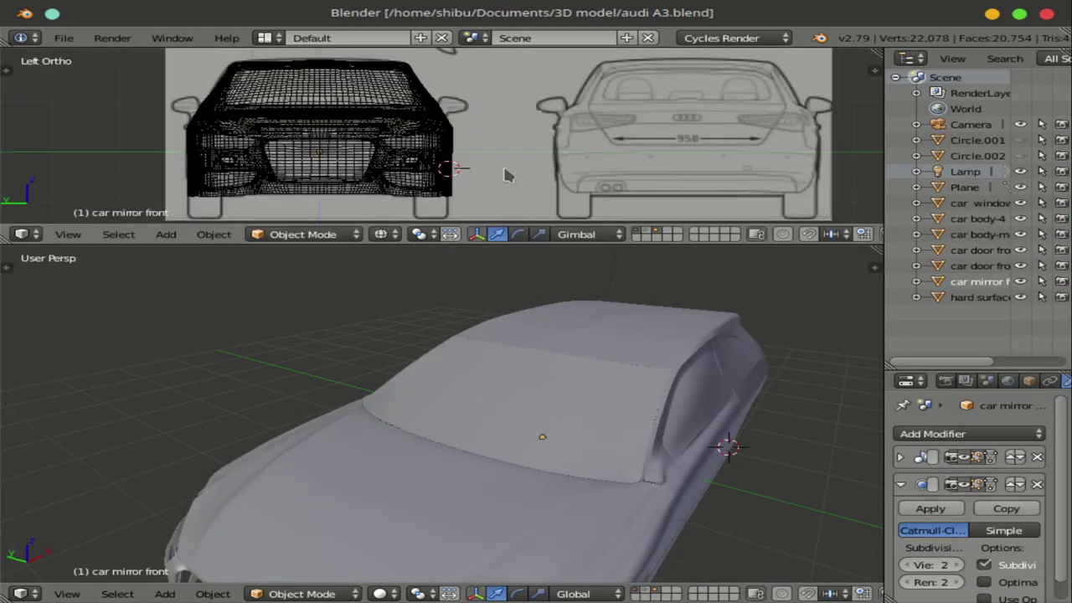
{"action": "key", "text": "KP_7"}
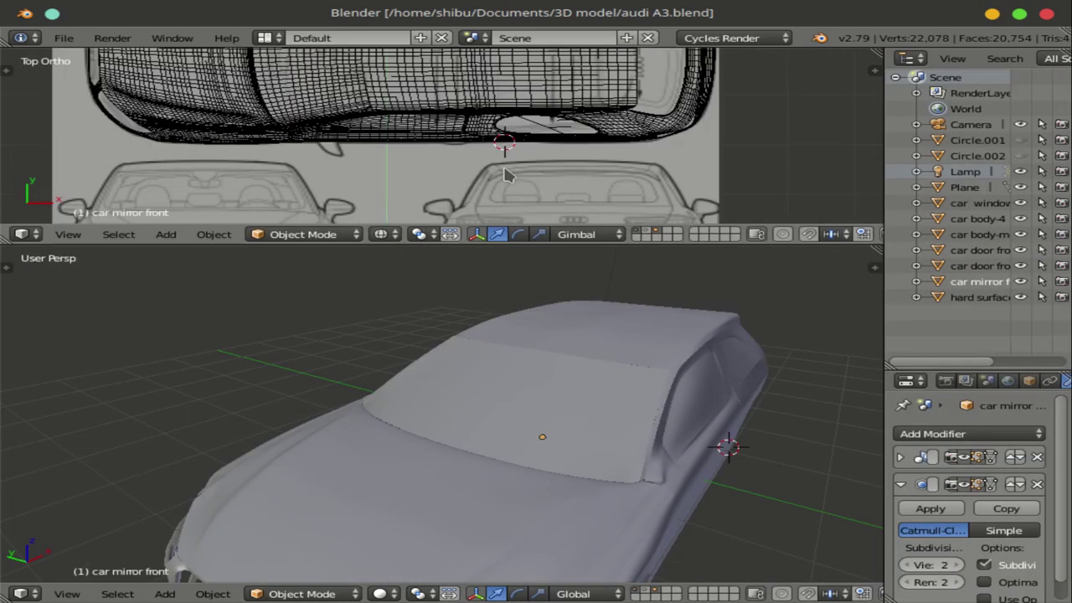
{"action": "key", "text": "ctrl+Up"}
{"action": "middle_click_drag", "start_coordinate": [506, 174], "coordinate": [489, 241], "text": "shift"}
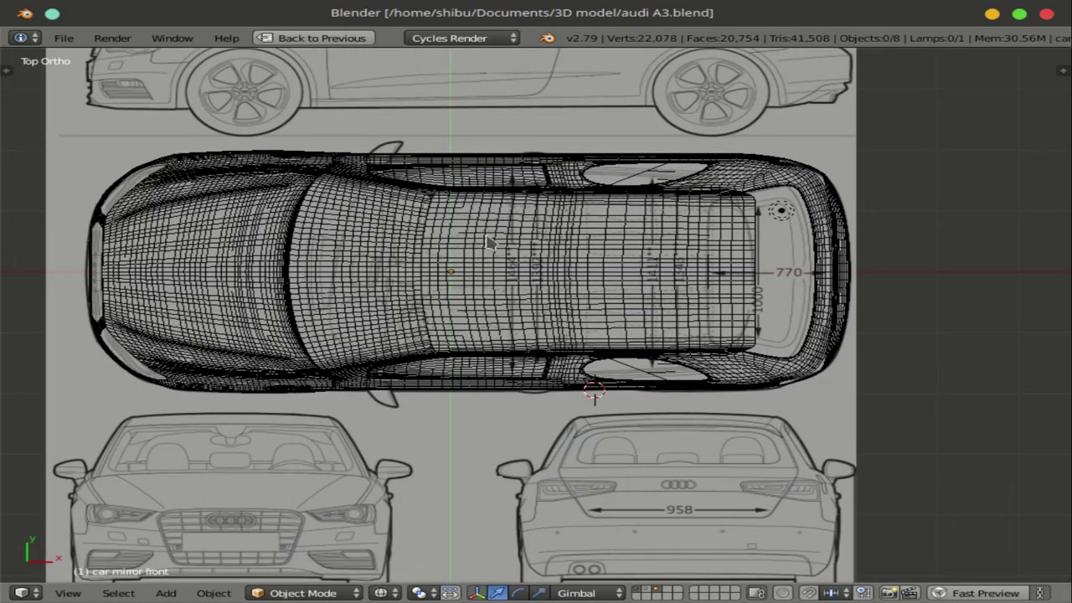
{"action": "key", "text": "ctrl+KP_3"}
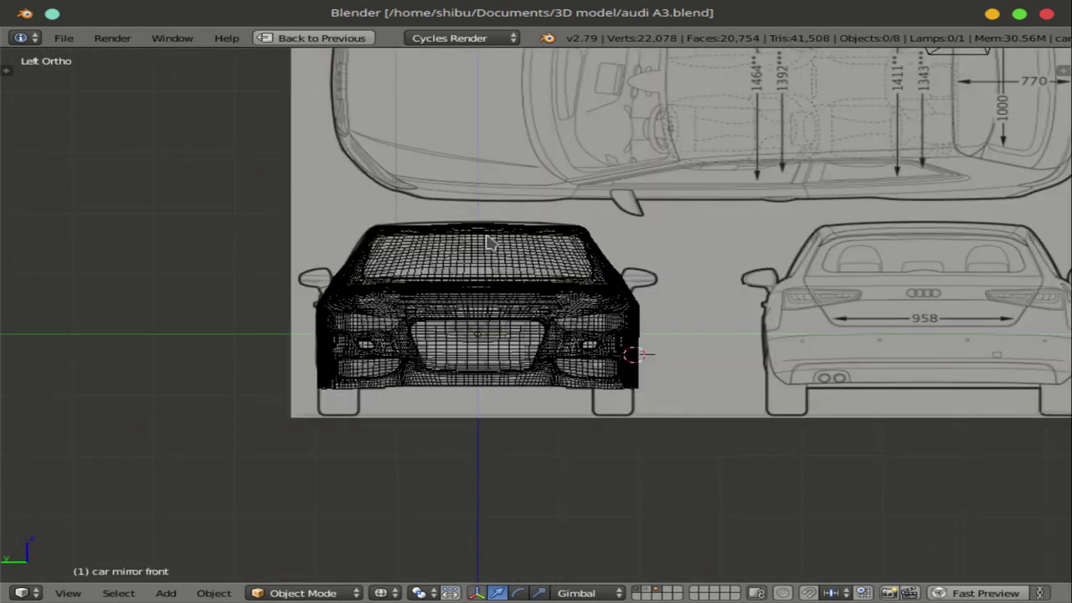
{"action": "key", "text": "KP_1"}
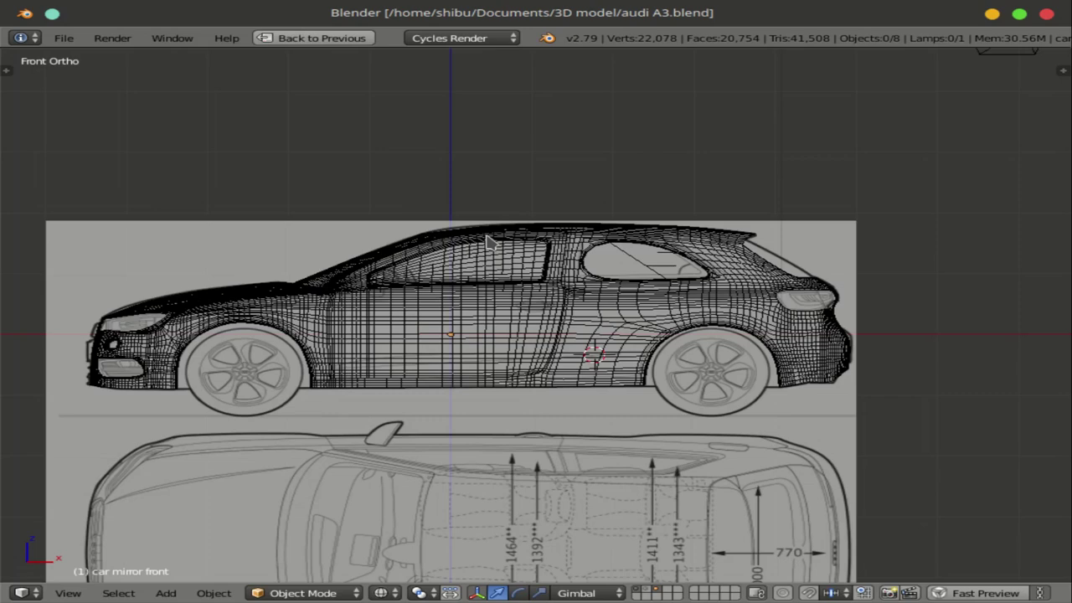
{"action": "key", "text": "KP_7"}
{"action": "key", "text": "ctrl+Up"}
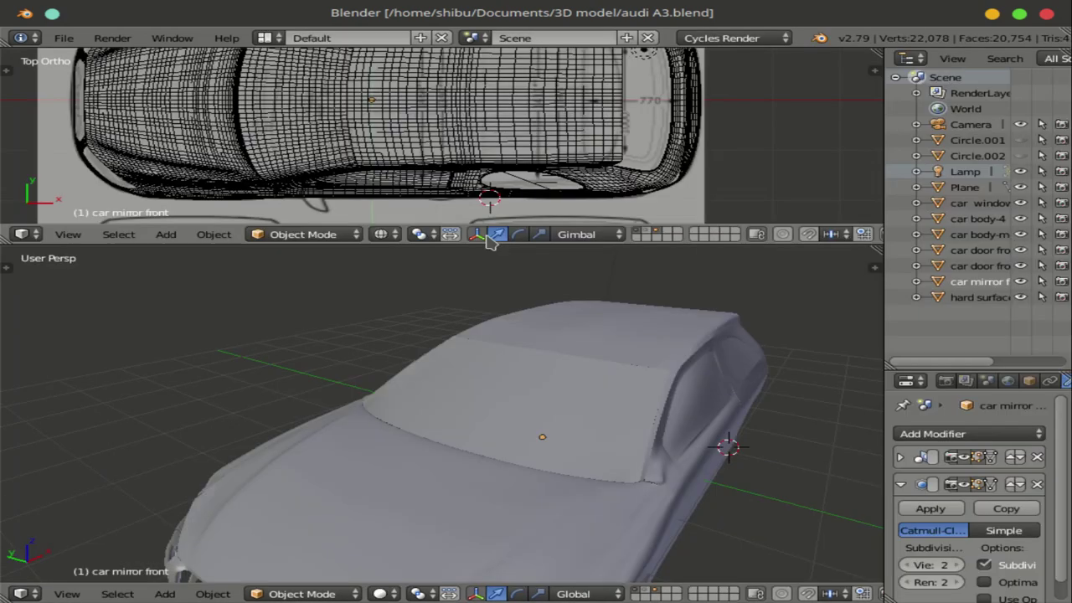
{"action": "right_click", "coordinate": [504, 120]}
{"action": "scroll", "coordinate": [555, 366], "scroll_direction": "down", "scroll_amount": 2}
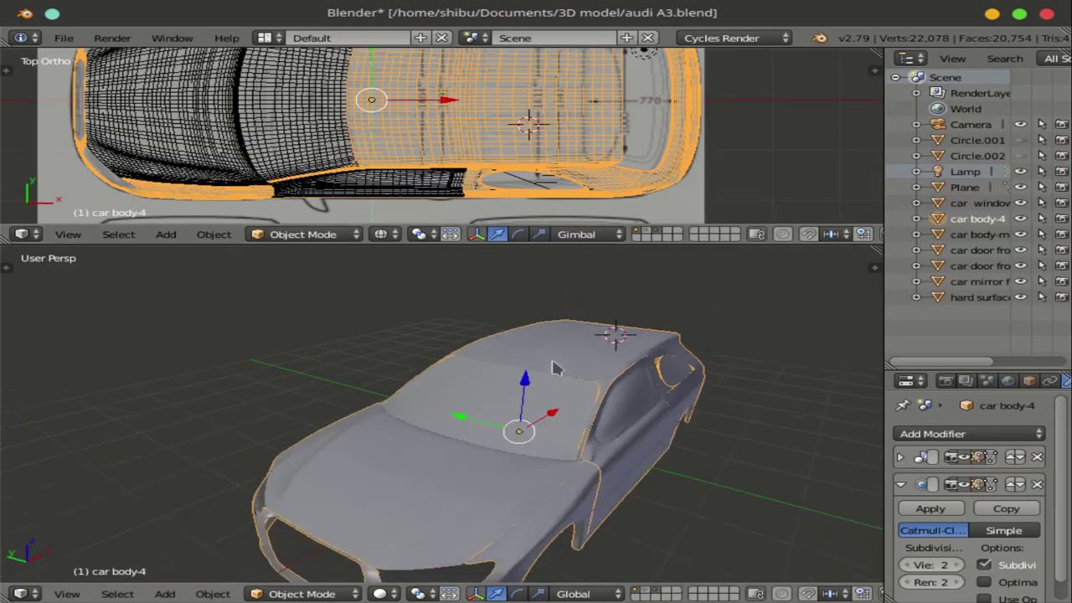
{"action": "scroll", "coordinate": [563, 356], "scroll_direction": "down", "scroll_amount": 2}
{"action": "scroll", "coordinate": [460, 463], "scroll_direction": "up", "scroll_amount": 8}
{"action": "mouse_move", "coordinate": [460, 463]}
{"action": "middle_mouse_down"}
{"action": "mouse_move", "coordinate": [514, 476]}
{"action": "mouse_move", "coordinate": [503, 443]}
{"action": "middle_mouse_up"}
{"action": "key", "text": "Tab"}
{"action": "scroll", "coordinate": [466, 444], "scroll_direction": "up", "scroll_amount": 3}
{"action": "key", "text": "Tab"}
{"action": "right_click", "coordinate": [557, 434]}
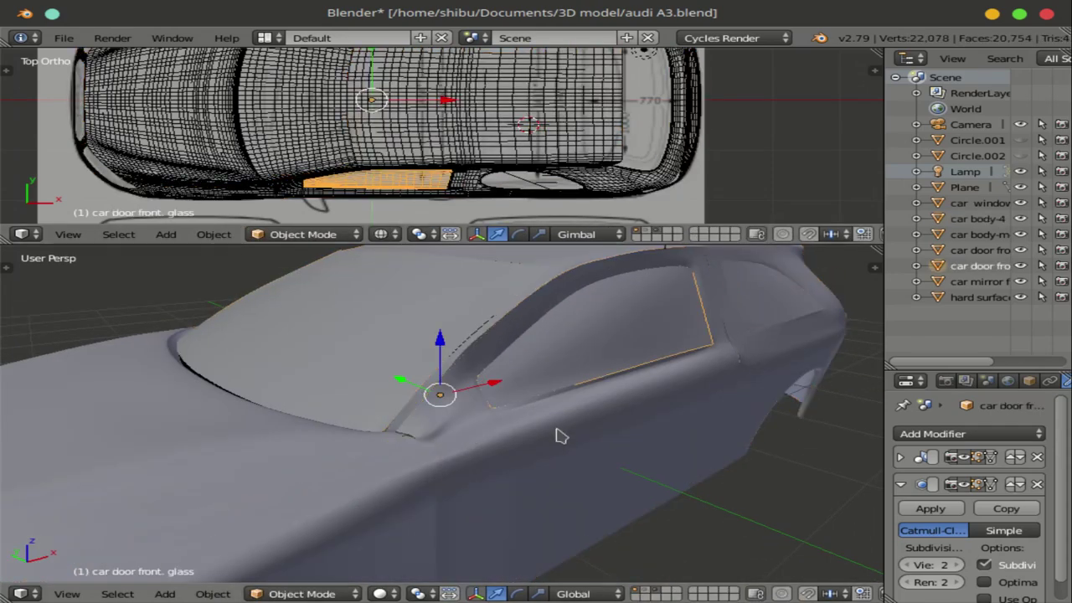
{"action": "key", "text": "Tab"}
{"action": "key", "text": "Tab"}
{"action": "mouse_move", "coordinate": [577, 369]}
{"action": "middle_mouse_down"}
{"action": "mouse_move", "coordinate": [681, 352]}
{"action": "mouse_move", "coordinate": [577, 399]}
{"action": "mouse_move", "coordinate": [586, 405]}
{"action": "middle_mouse_up"}
{"action": "key", "text": "g"}
{"action": "key", "text": "Escape"}
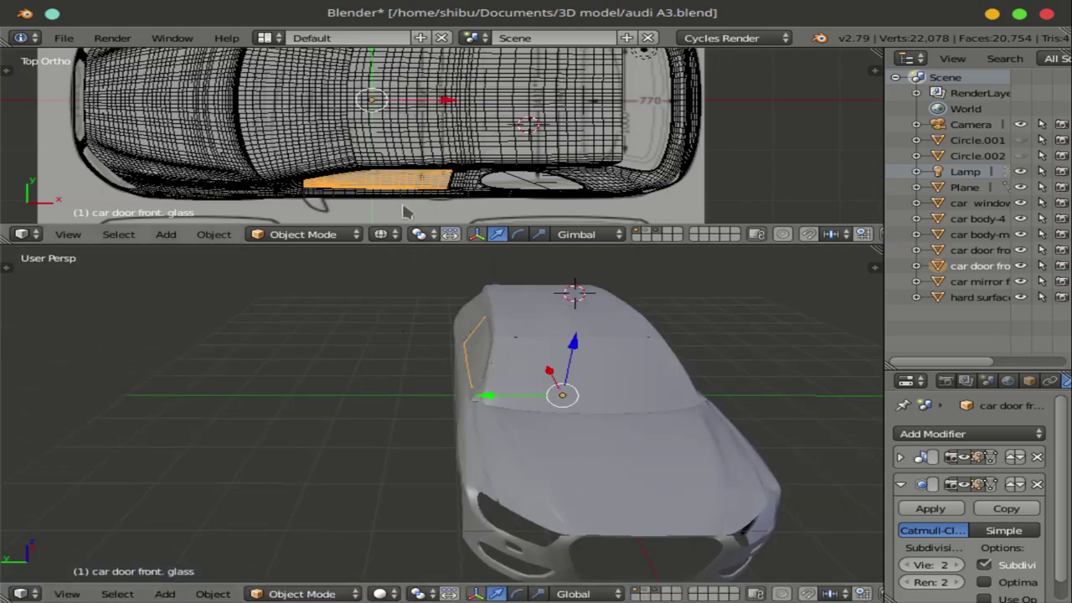
{"action": "right_click", "coordinate": [303, 180]}
{"action": "middle_click_drag", "start_coordinate": [510, 306], "coordinate": [498, 419]}
{"action": "scroll", "coordinate": [497, 419], "scroll_direction": "up", "scroll_amount": 2}
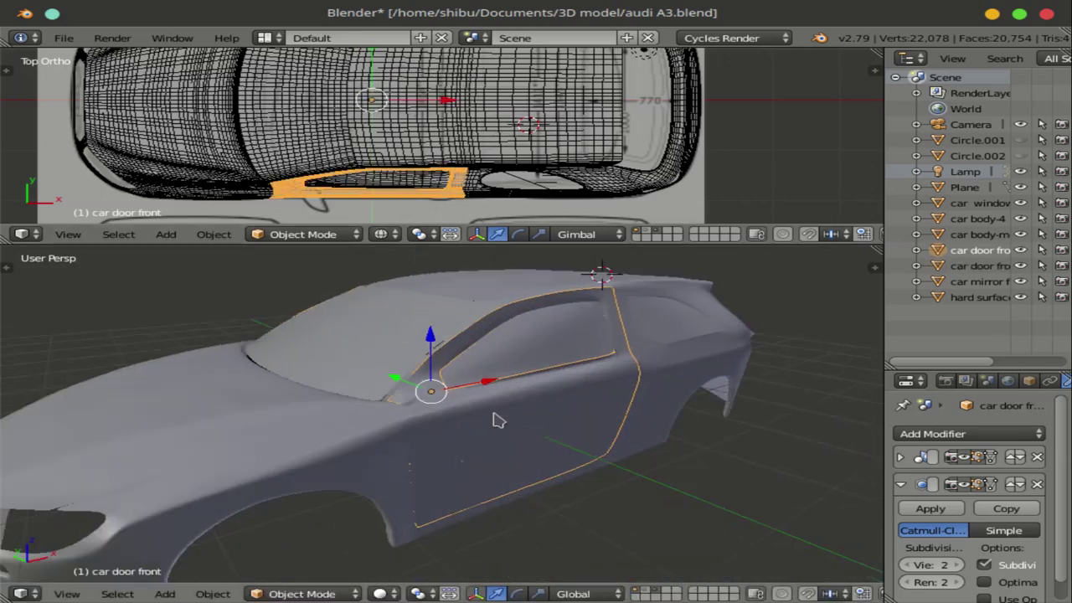
{"action": "key", "text": "Tab"}
{"action": "scroll", "coordinate": [496, 434], "scroll_direction": "down", "scroll_amount": 2}
{"action": "key", "text": "Tab"}
{"action": "right_click", "coordinate": [484, 456]}
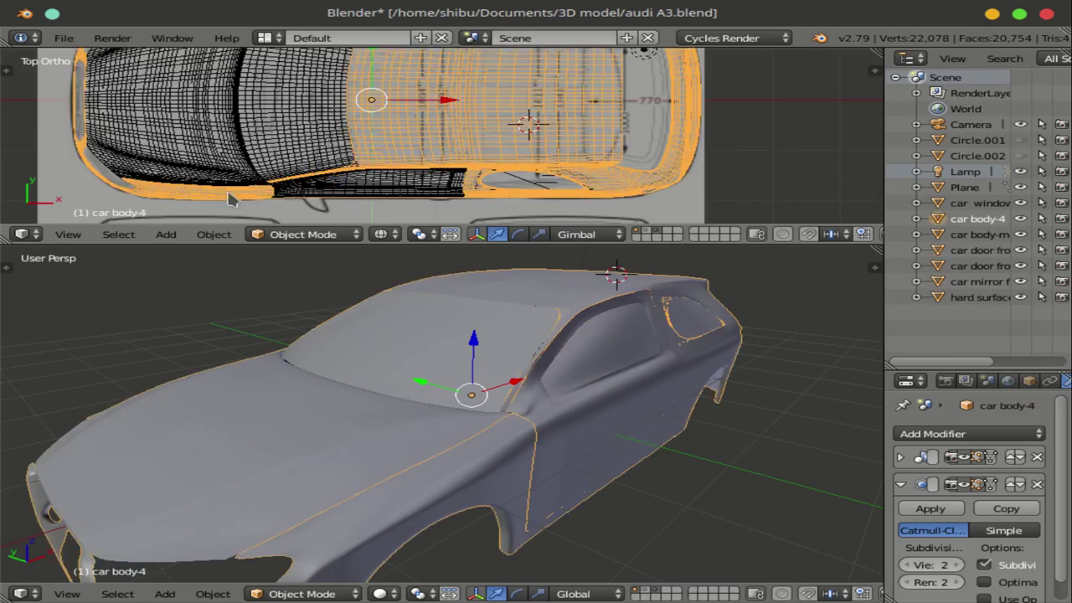
{"action": "scroll", "coordinate": [484, 456], "scroll_direction": "down", "scroll_amount": 2}
{"action": "scroll", "coordinate": [485, 457], "scroll_direction": "up", "scroll_amount": 1}
{"action": "scroll", "coordinate": [383, 431], "scroll_direction": "up", "scroll_amount": 4}
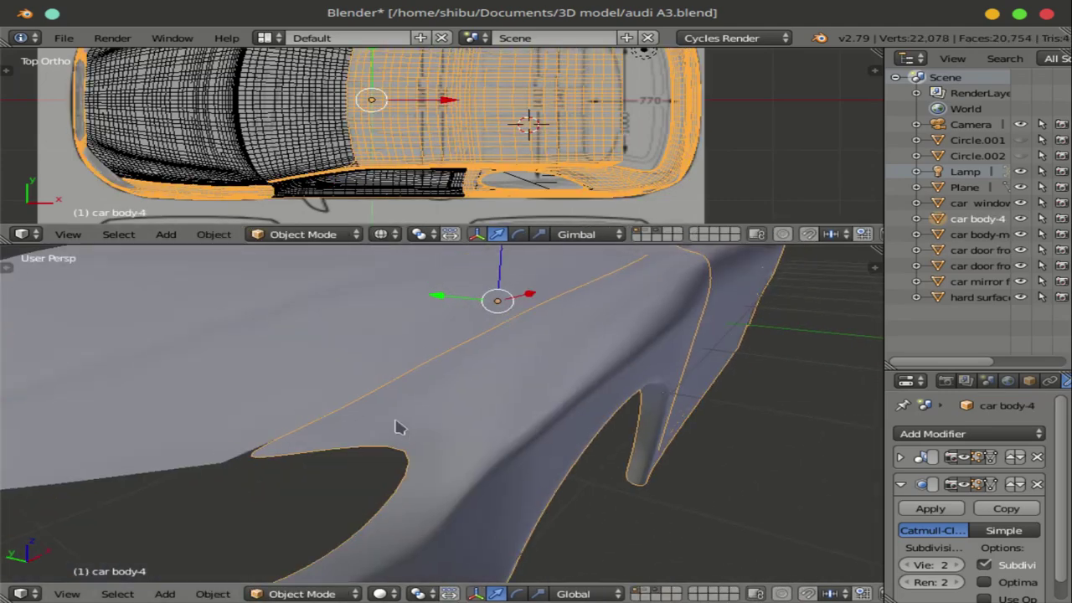
{"action": "mouse_move", "coordinate": [397, 426]}
{"action": "middle_mouse_down"}
{"action": "mouse_move", "coordinate": [143, 447]}
{"action": "mouse_move", "coordinate": [376, 414]}
{"action": "mouse_move", "coordinate": [463, 438]}
{"action": "middle_mouse_up"}
{"action": "scroll", "coordinate": [188, 445], "scroll_direction": "down", "scroll_amount": 4}
{"action": "key", "text": "a"}
{"action": "scroll", "coordinate": [524, 438], "scroll_direction": "up", "scroll_amount": 1}
{"action": "scroll", "coordinate": [575, 471], "scroll_direction": "up", "scroll_amount": 2}
{"action": "scroll", "coordinate": [567, 472], "scroll_direction": "up", "scroll_amount": 2}
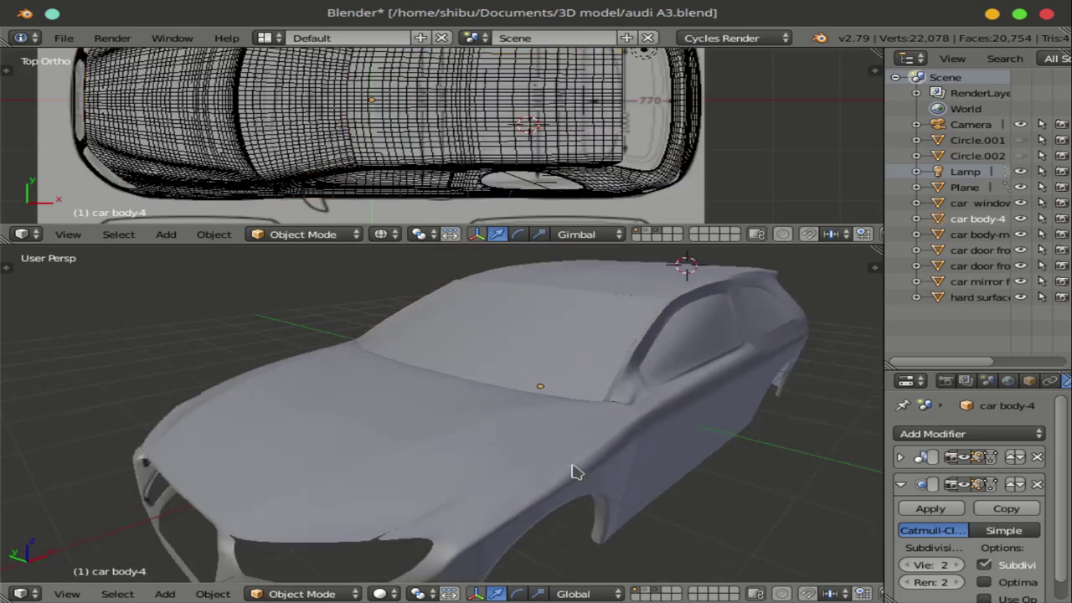
{"action": "middle_click_drag", "start_coordinate": [563, 450], "coordinate": [568, 449]}
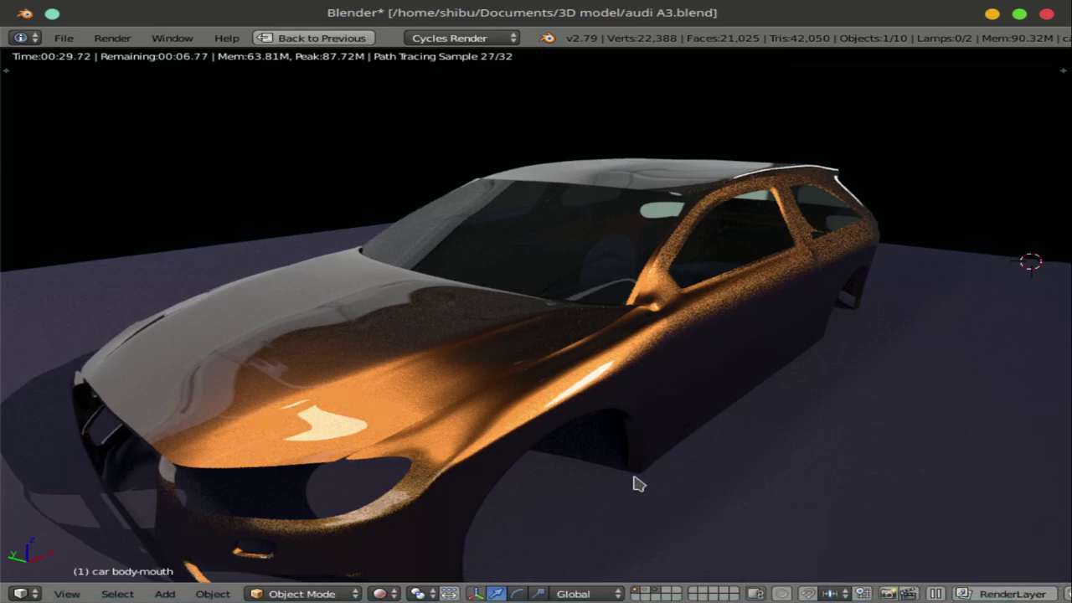
- Orbit and zoom around the orange car in the live Cycles render to inspect its reflections
{"action": "mouse_move", "coordinate": [634, 484]}
{"action": "middle_mouse_down"}
{"action": "mouse_move", "coordinate": [546, 453]}
{"action": "mouse_move", "coordinate": [592, 443]}
{"action": "mouse_move", "coordinate": [521, 467]}
{"action": "middle_mouse_up"}
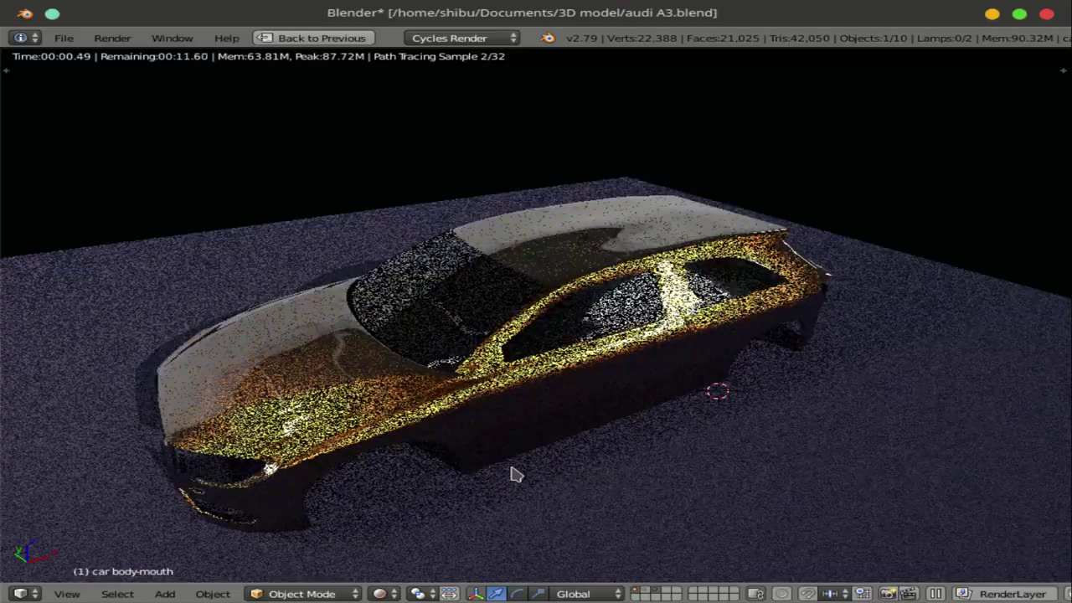
{"action": "mouse_move", "coordinate": [590, 528]}
{"action": "middle_mouse_down"}
{"action": "mouse_move", "coordinate": [491, 457]}
{"action": "mouse_move", "coordinate": [603, 436]}
{"action": "mouse_move", "coordinate": [699, 467]}
{"action": "mouse_move", "coordinate": [665, 460]}
{"action": "middle_mouse_up"}
{"action": "scroll", "coordinate": [620, 432], "scroll_direction": "up", "scroll_amount": 3}
{"action": "scroll", "coordinate": [641, 425], "scroll_direction": "up", "scroll_amount": 3}
{"action": "scroll", "coordinate": [639, 425], "scroll_direction": "down", "scroll_amount": 5}
{"action": "scroll", "coordinate": [521, 433], "scroll_direction": "up", "scroll_amount": 5}
{"action": "scroll", "coordinate": [522, 434], "scroll_direction": "down", "scroll_amount": 5}
{"action": "mouse_move", "coordinate": [522, 434]}
{"action": "middle_mouse_down"}
{"action": "mouse_move", "coordinate": [498, 433]}
{"action": "mouse_move", "coordinate": [545, 411]}
{"action": "mouse_move", "coordinate": [488, 412]}
{"action": "middle_mouse_up"}
{"action": "scroll", "coordinate": [493, 419], "scroll_direction": "up", "scroll_amount": 3}
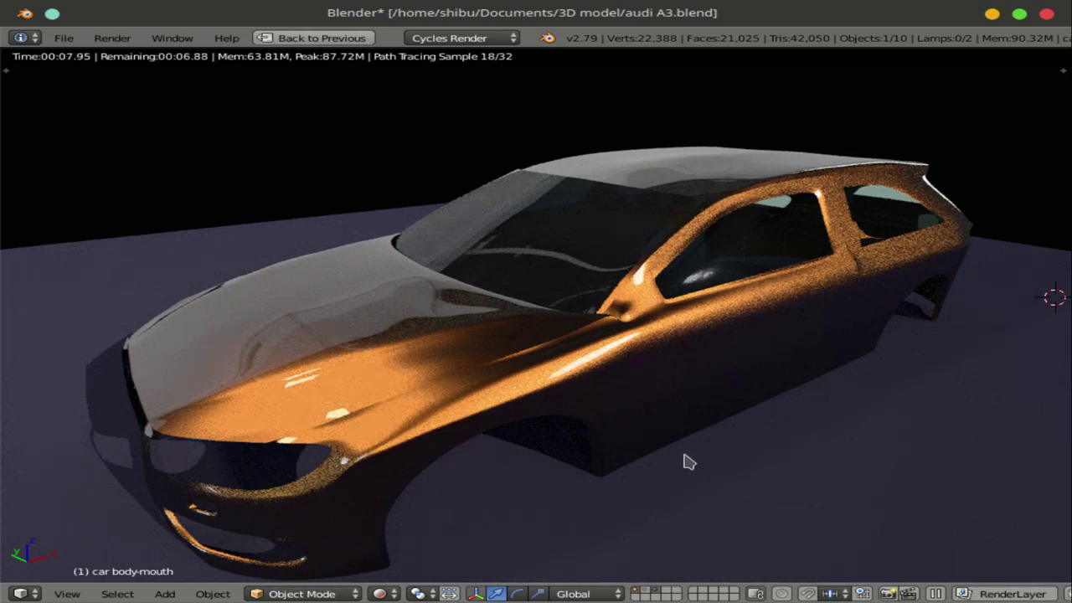
{"action": "middle_click_drag", "start_coordinate": [684, 461], "coordinate": [681, 461]}
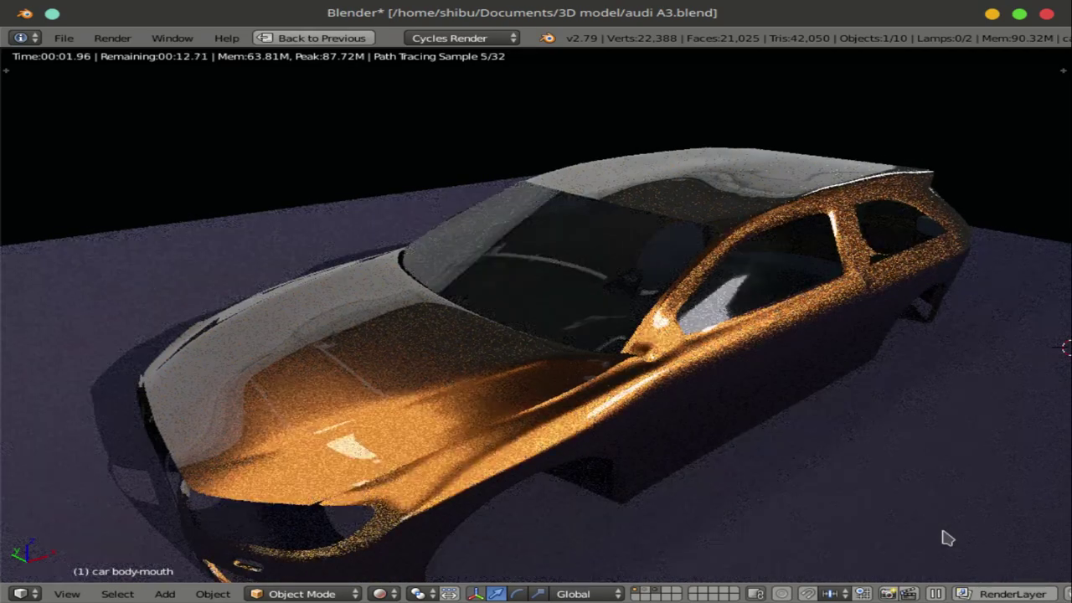